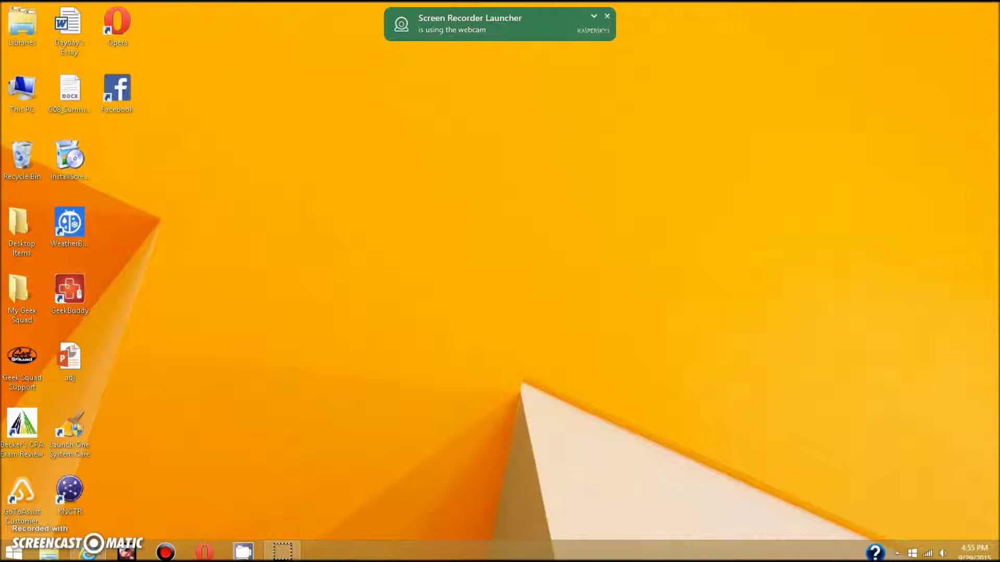
Open a new Internet Explorer window, maximize it, and go to google.com.
{"action": "right_click", "coordinate": [89, 552]}
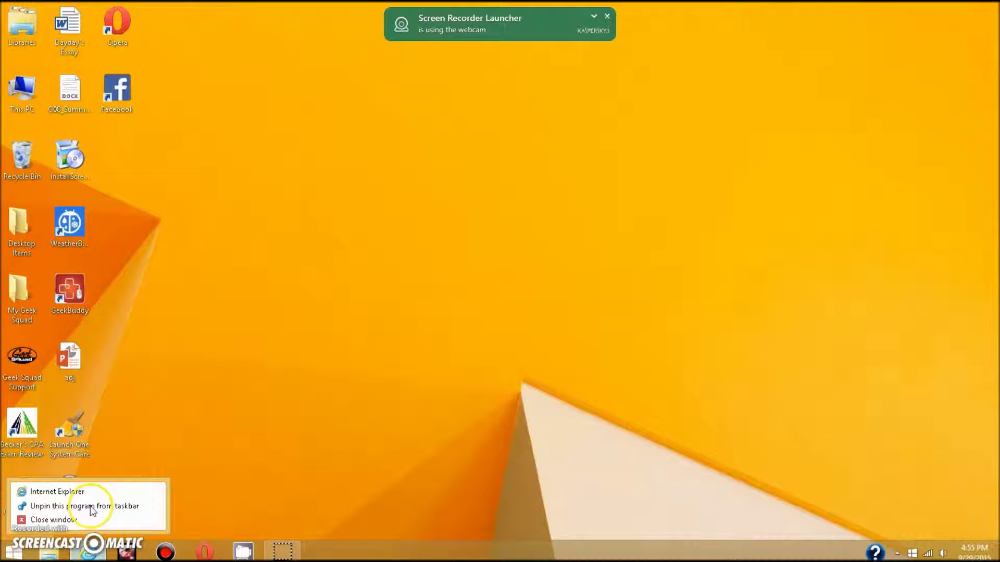
{"action": "left_click", "coordinate": [81, 492]}
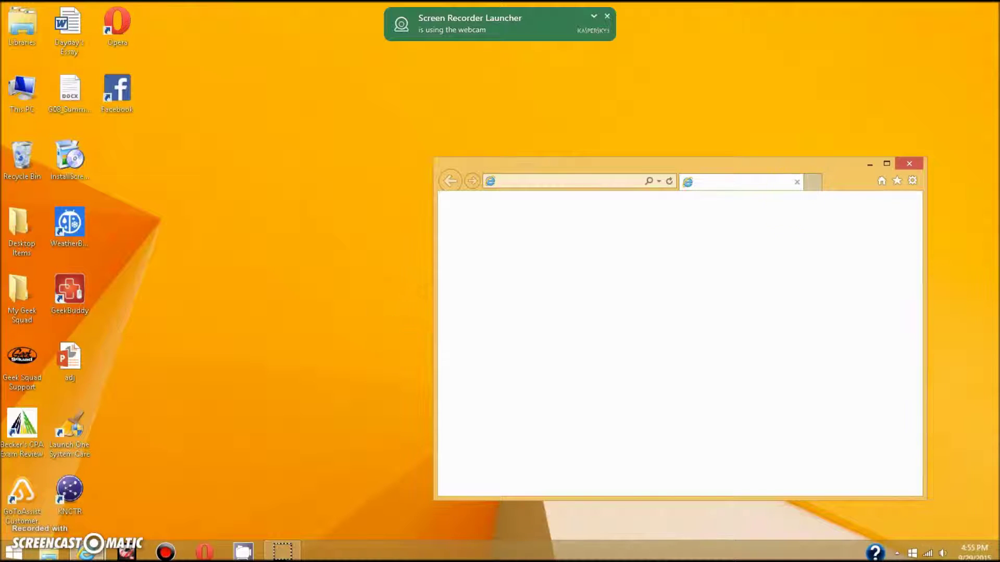
{"action": "left_click", "coordinate": [885, 164]}
{"action": "left_click", "coordinate": [738, 191]}
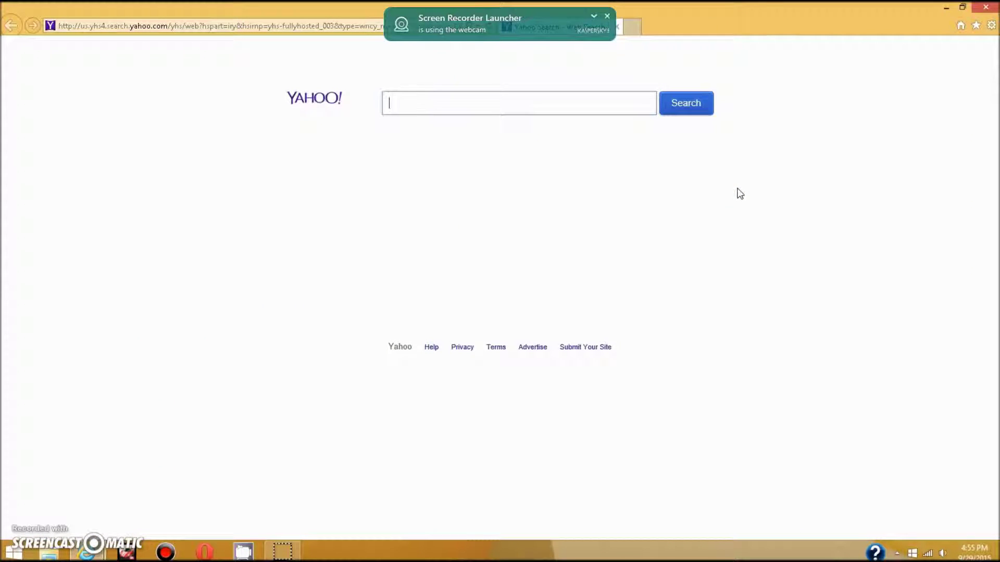
{"action": "left_click", "coordinate": [333, 26]}
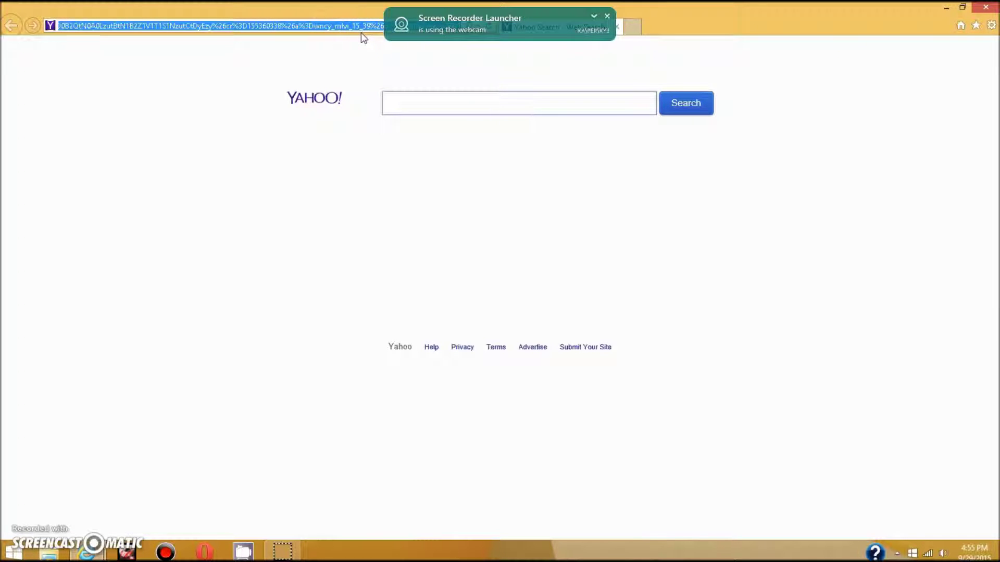
{"action": "type", "text": "google.com/"}
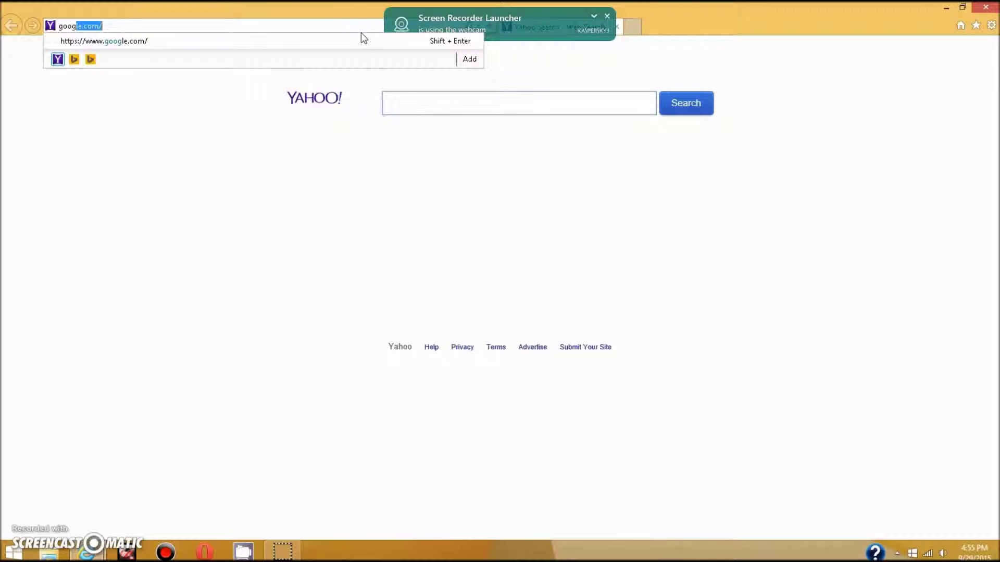
{"action": "key", "text": "Return"}
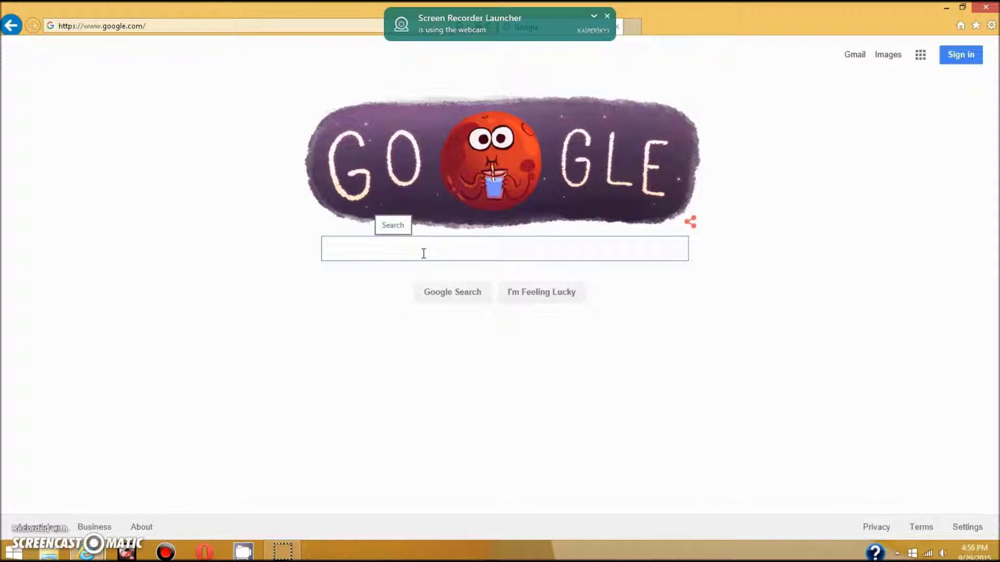
Search Google for "ds4 windows" exactly as spelled and open the DS4Windows by Jays2Kings site.
{"action": "type", "text": "ds"}
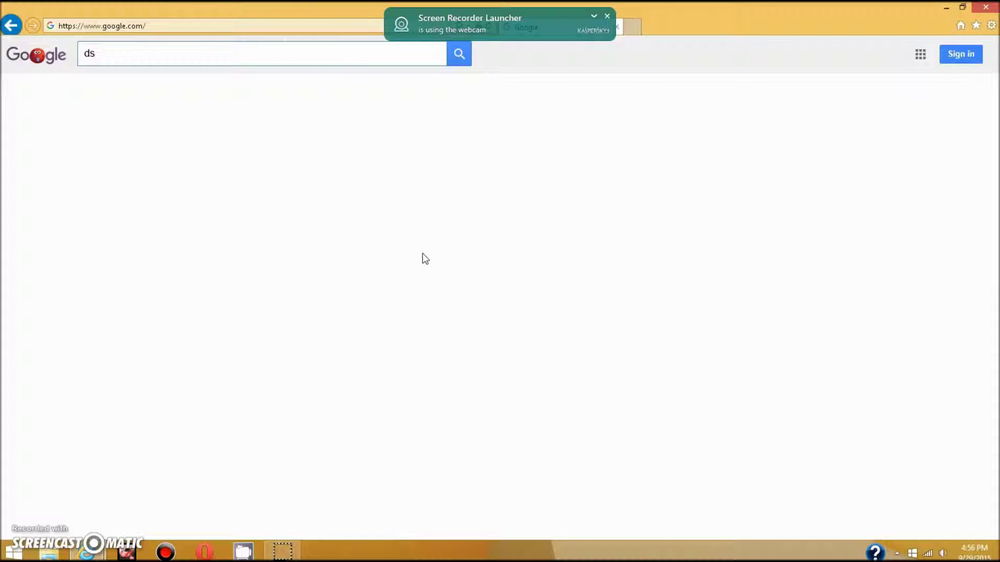
{"action": "type", "text": "4 "}
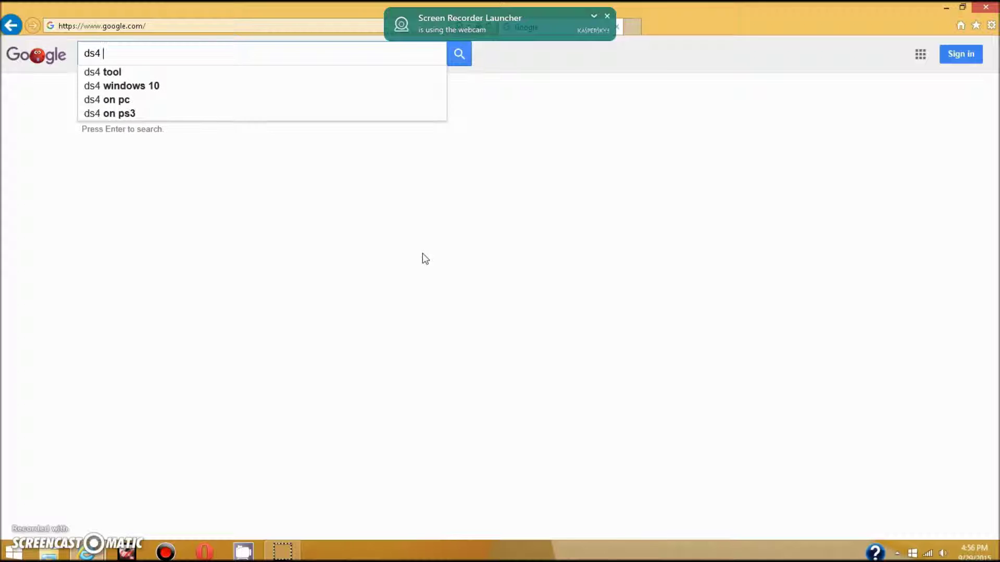
{"action": "type", "text": "windows"}
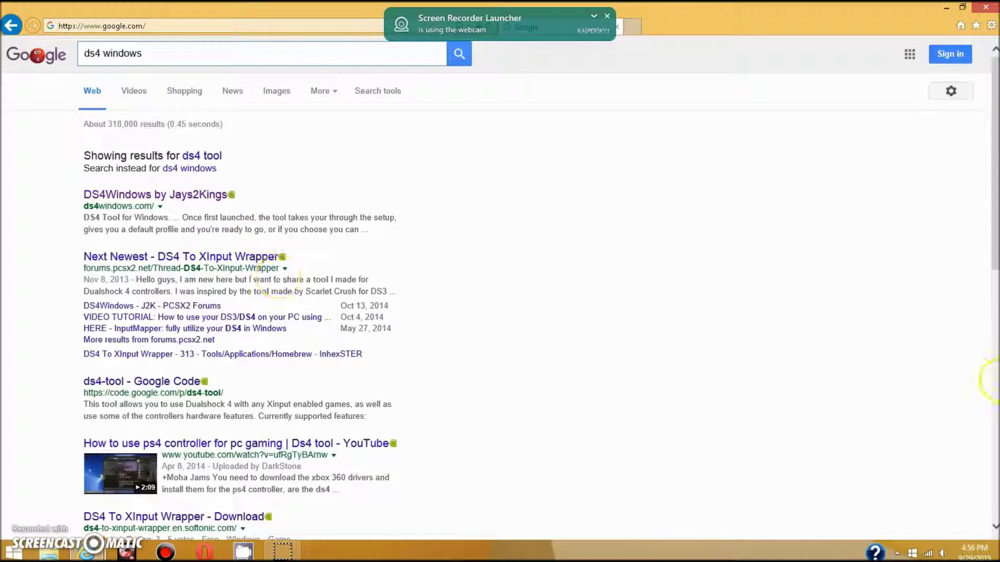
{"action": "left_click", "coordinate": [190, 168]}
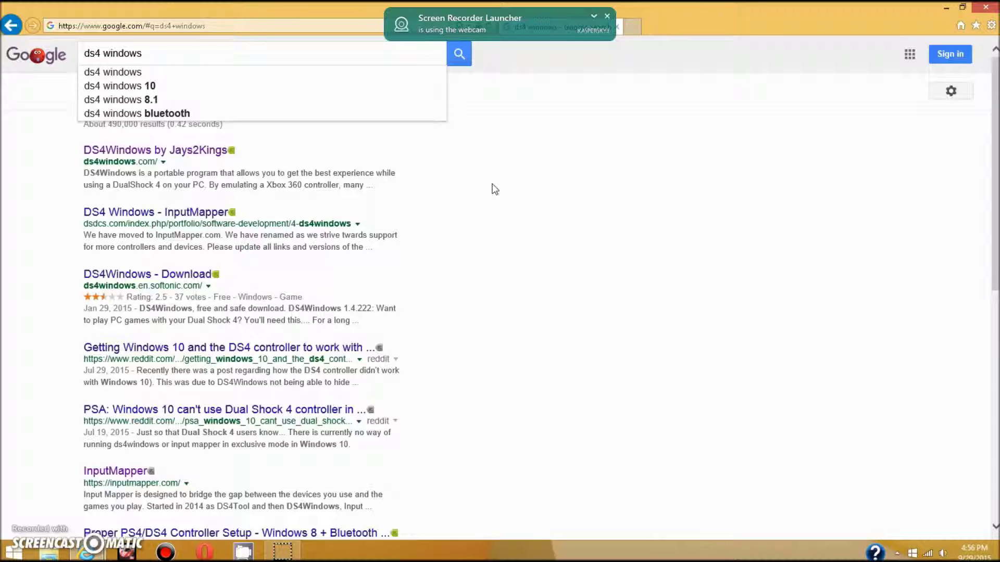
{"action": "left_click", "coordinate": [183, 151]}
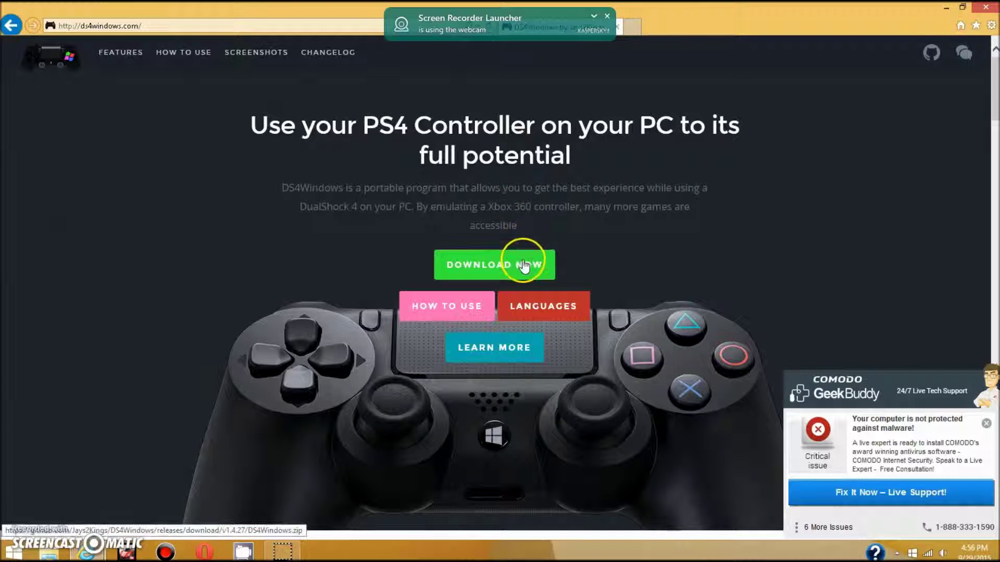
Start the DS4Windows download from the site's home page and dismiss the GeekBuddy malware alert.
{"action": "left_click", "coordinate": [523, 265]}
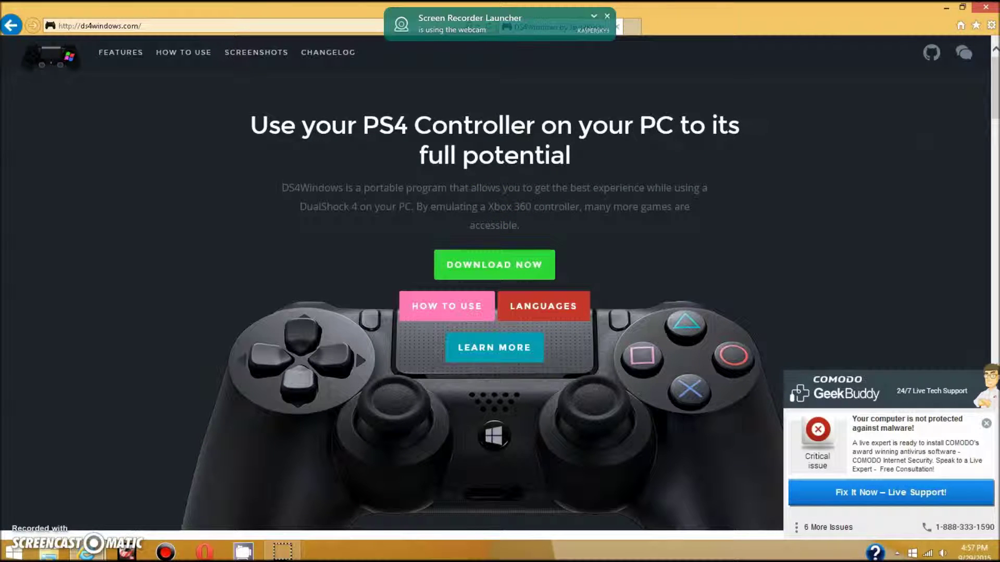
{"action": "left_click", "coordinate": [987, 424]}
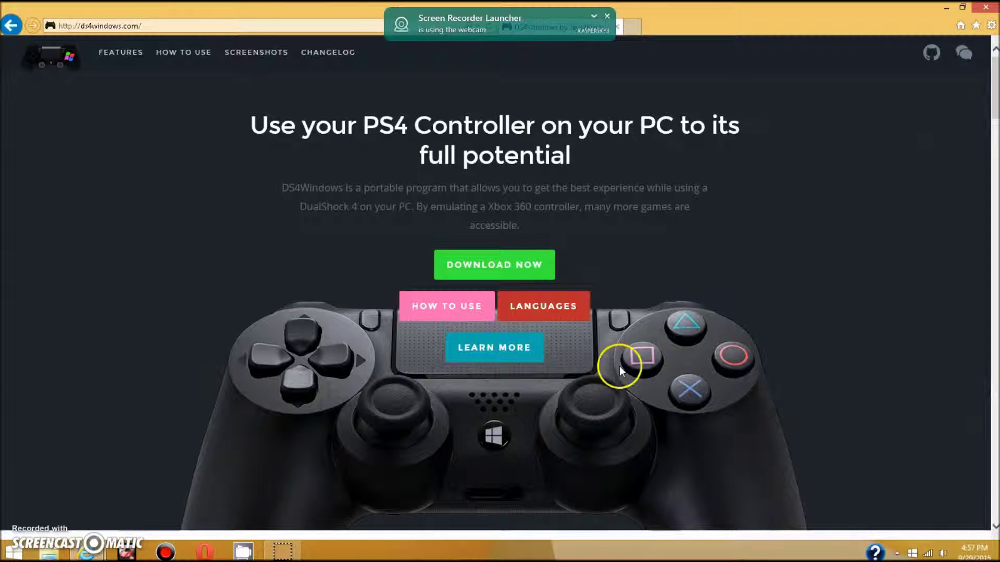
{"action": "left_click", "coordinate": [502, 266]}
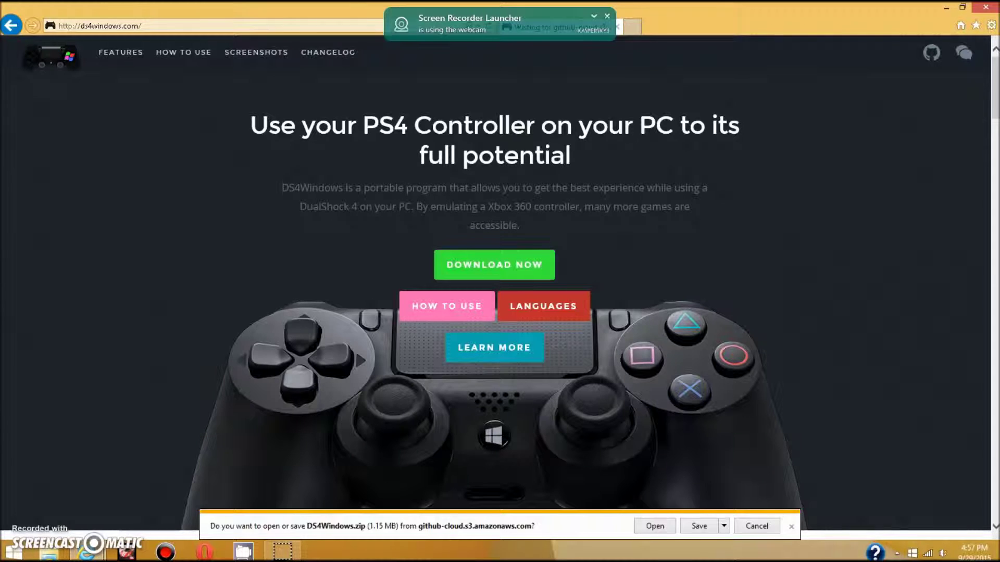
Save DS4Windows.zip to the Desktop under the file name DS4Windows, choosing the location with Save as.
{"action": "left_click", "coordinate": [724, 527]}
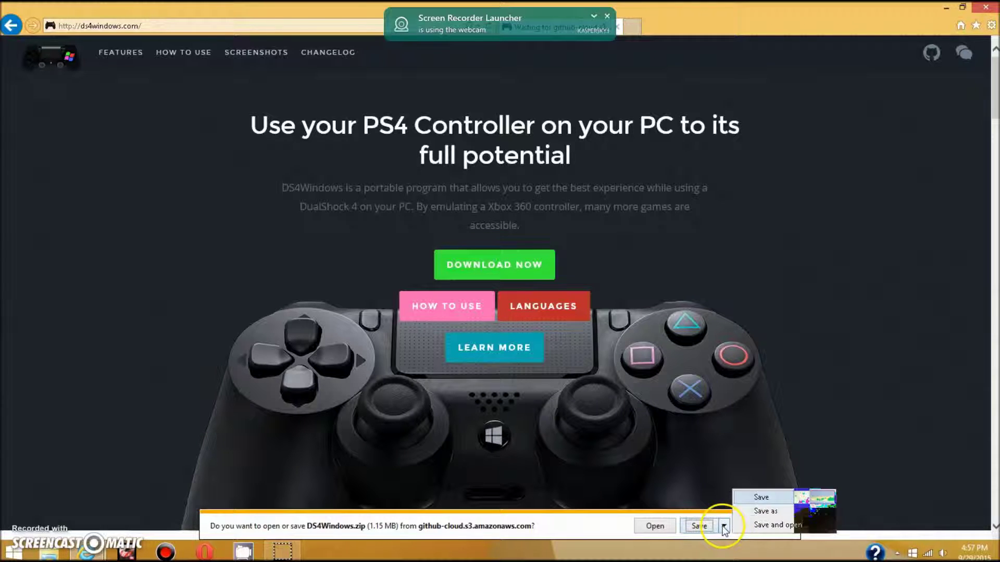
{"action": "left_click", "coordinate": [752, 513]}
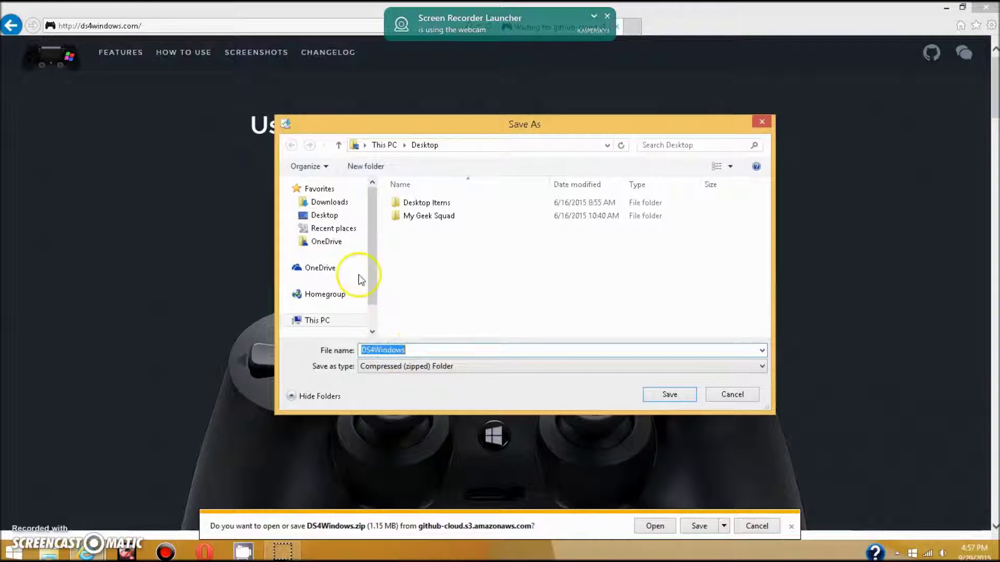
{"action": "left_click", "coordinate": [325, 201]}
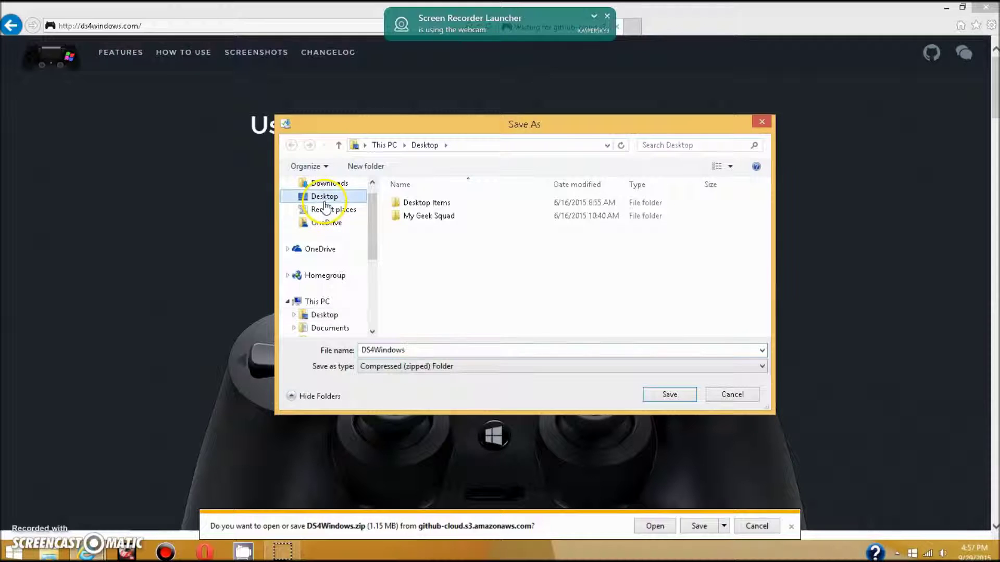
{"action": "left_click", "coordinate": [670, 395]}
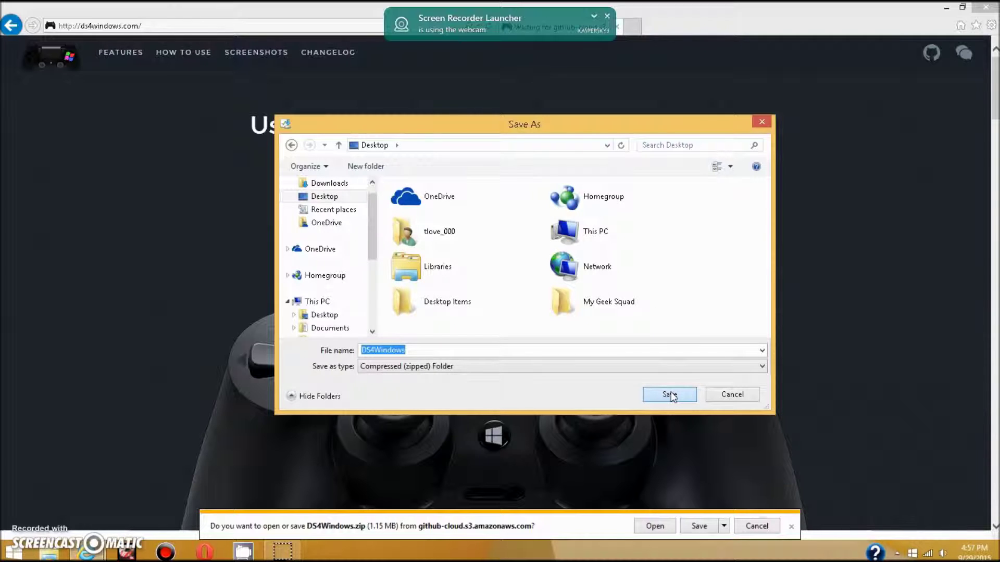
{"action": "left_click", "coordinate": [673, 397]}
{"action": "left_click", "coordinate": [644, 365]}
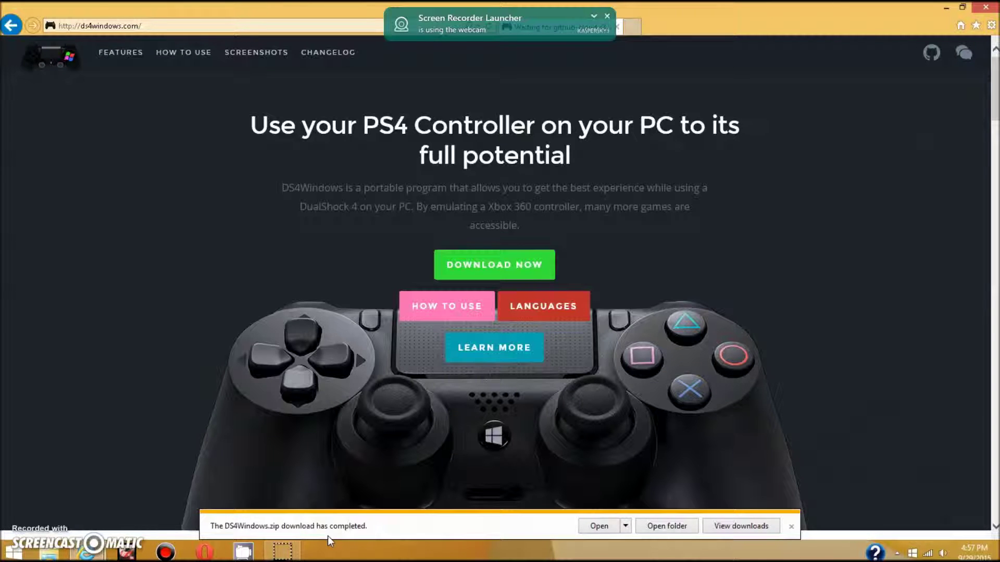
Open google.com in a new browser tab.
{"action": "left_click", "coordinate": [628, 24]}
{"action": "left_click", "coordinate": [229, 24]}
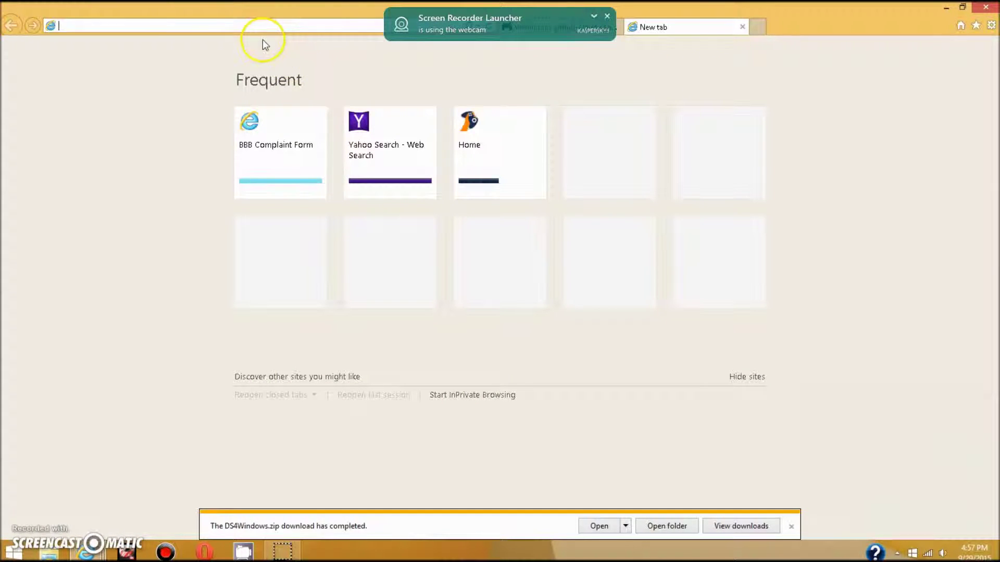
{"action": "type", "text": "google.com/"}
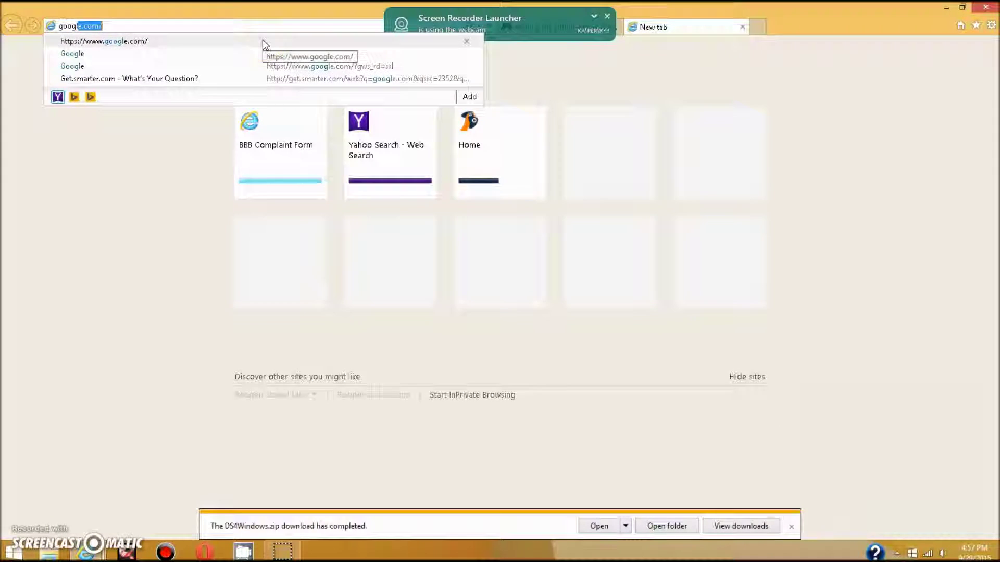
{"action": "key", "text": "Return"}
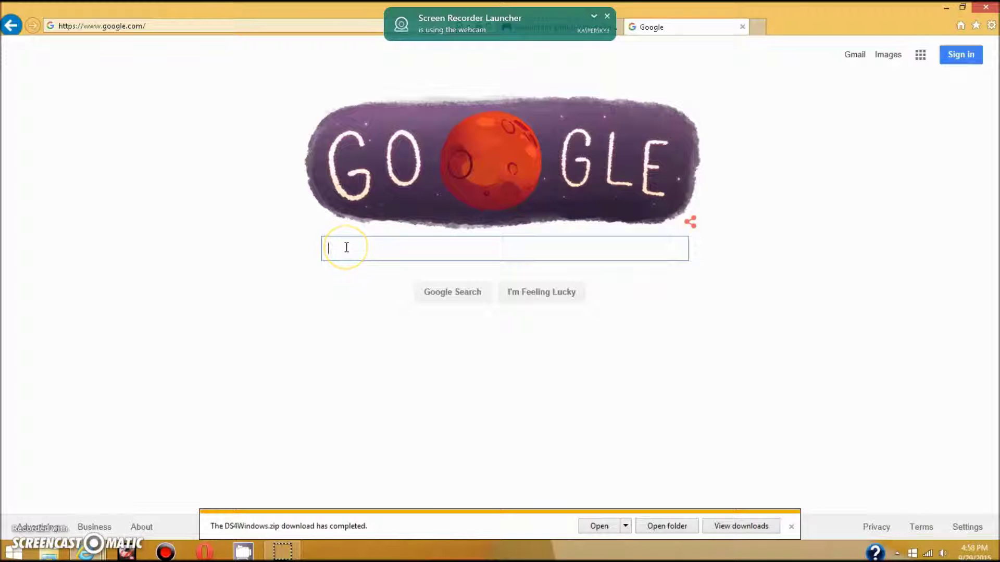
Search Google for "input mapper" and open the inputmapper.com home page from the results.
{"action": "type", "text": "in"}
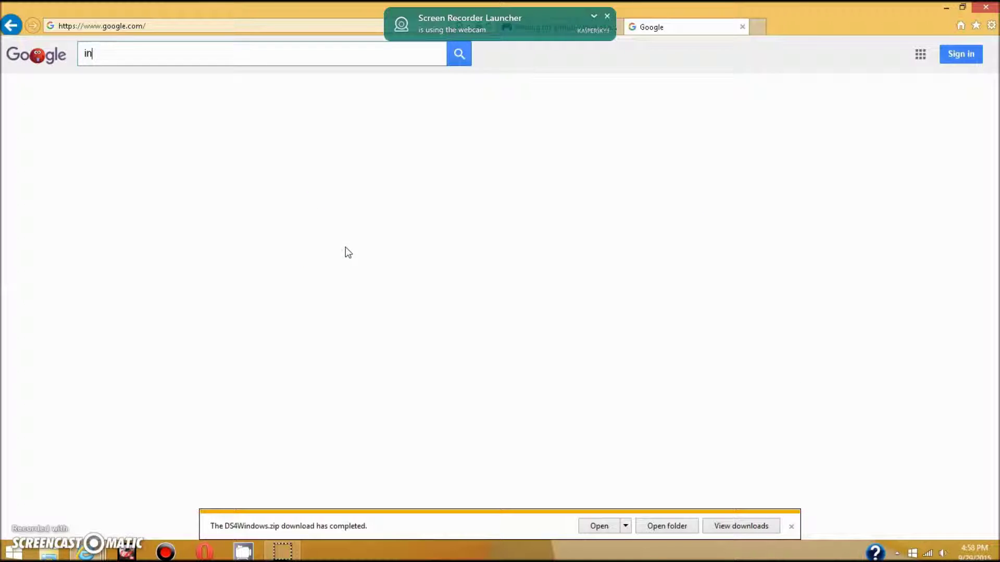
{"action": "type", "text": "put"}
{"action": "key", "text": "Escape"}
{"action": "type", "text": "msppe"}
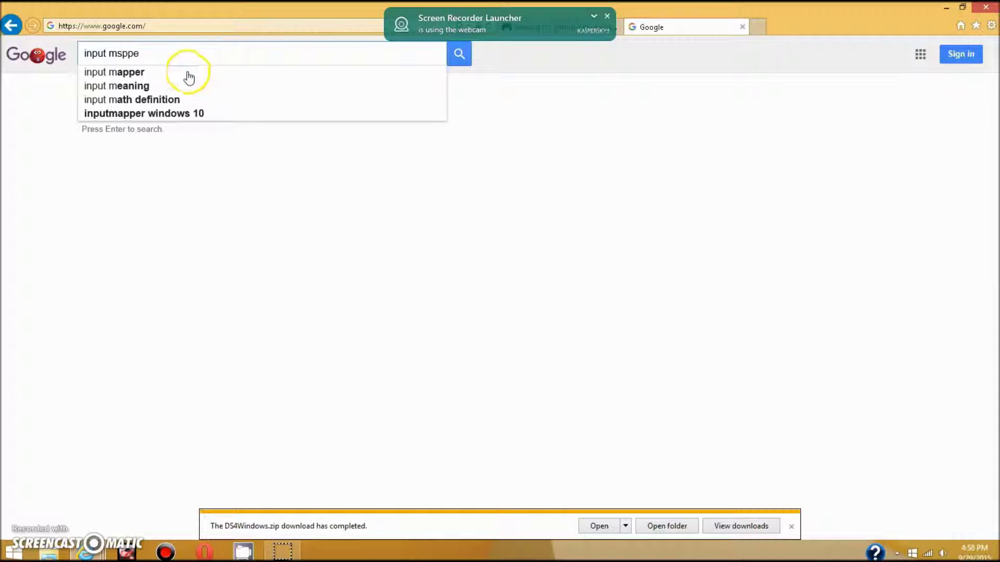
{"action": "type", "text": "r"}
{"action": "key", "text": "Return"}
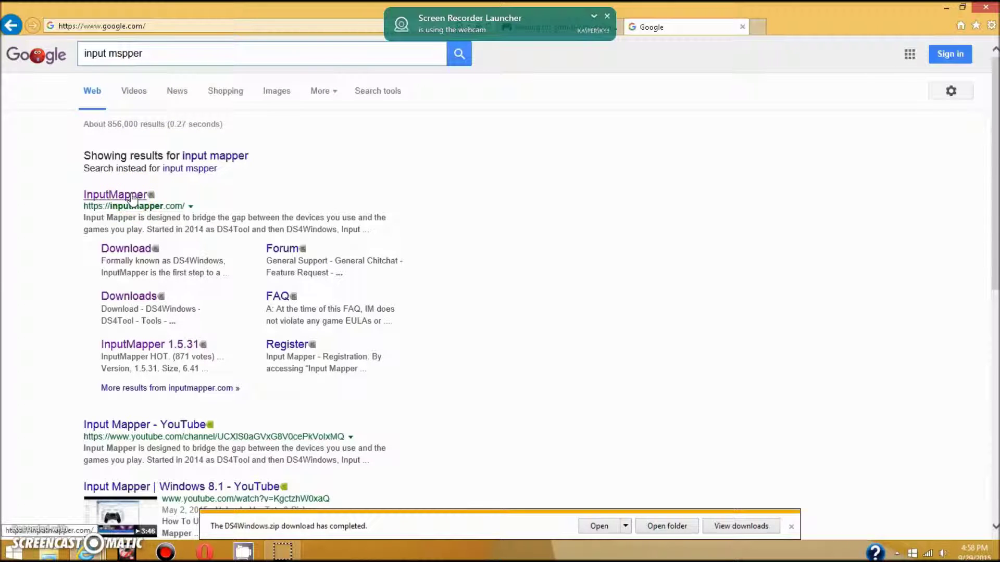
{"action": "left_click", "coordinate": [207, 225]}
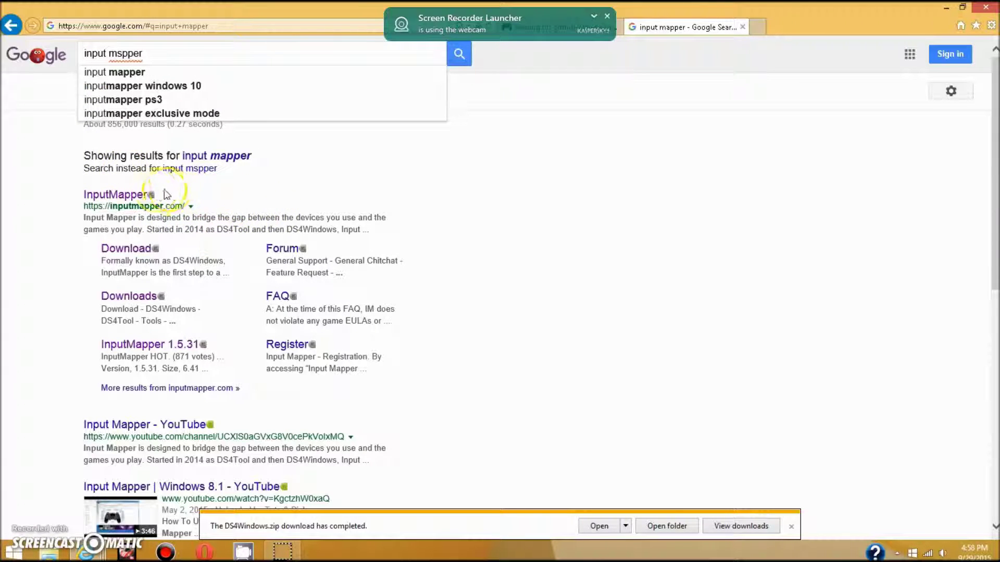
{"action": "left_click", "coordinate": [120, 195]}
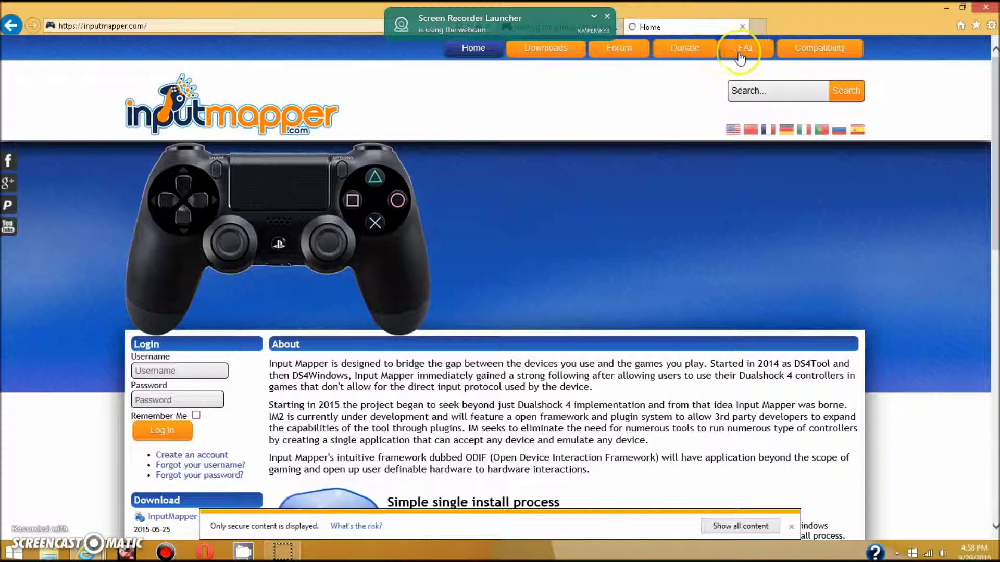
Find InputMapper 1.5.31 in the site's Input Mapper downloads category and open its download summary.
{"action": "left_click", "coordinate": [543, 52]}
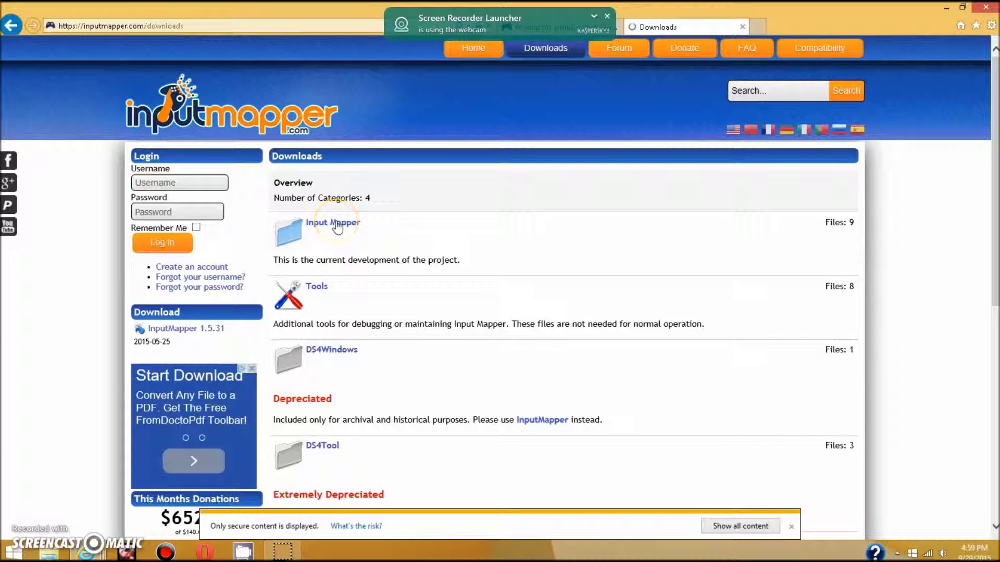
{"action": "left_click", "coordinate": [499, 300]}
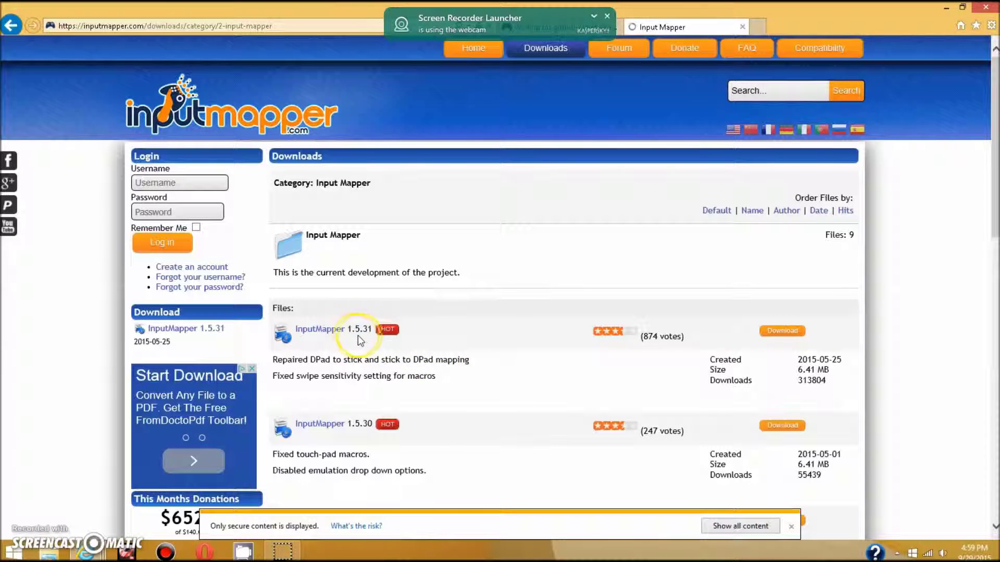
{"action": "left_click", "coordinate": [778, 332]}
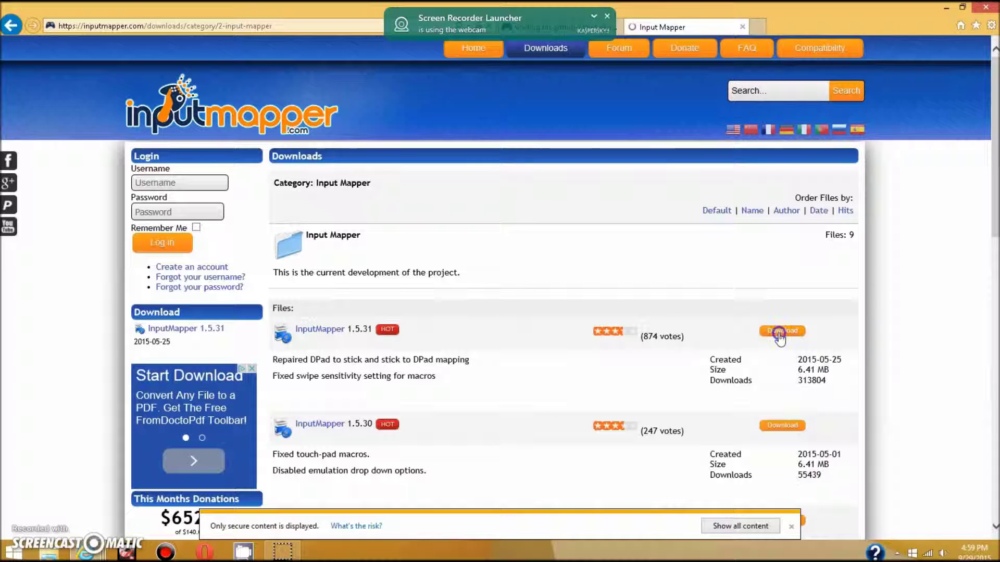
{"action": "left_click", "coordinate": [779, 332]}
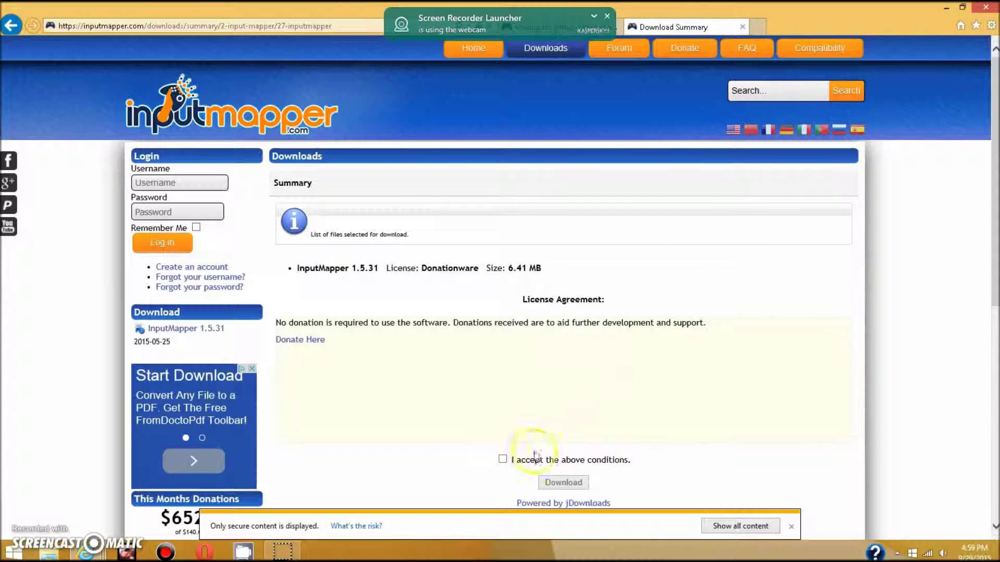
Accept the InputMapper license conditions and start downloading InputMapper 1.5.31.
{"action": "left_click", "coordinate": [503, 460]}
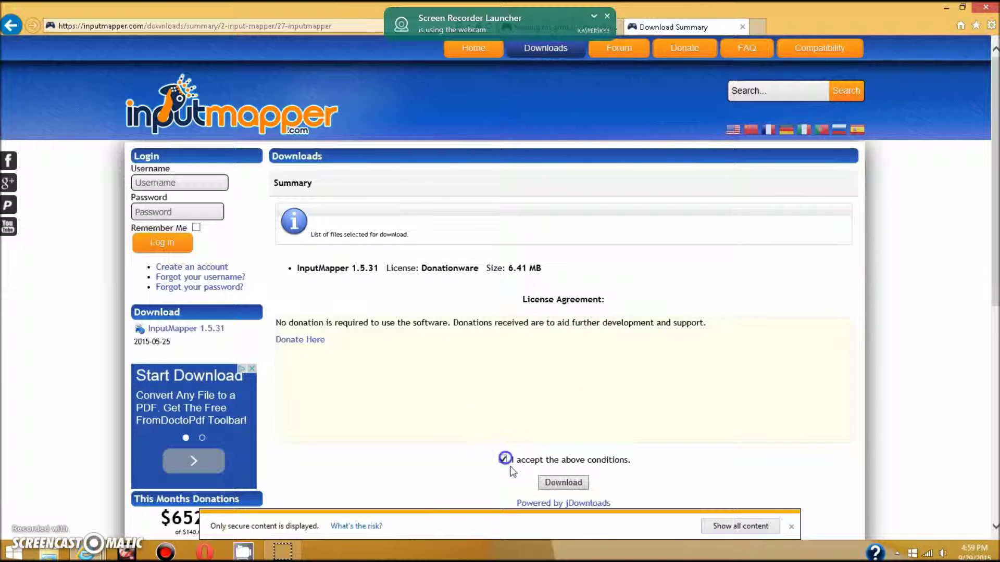
{"action": "left_click", "coordinate": [564, 483]}
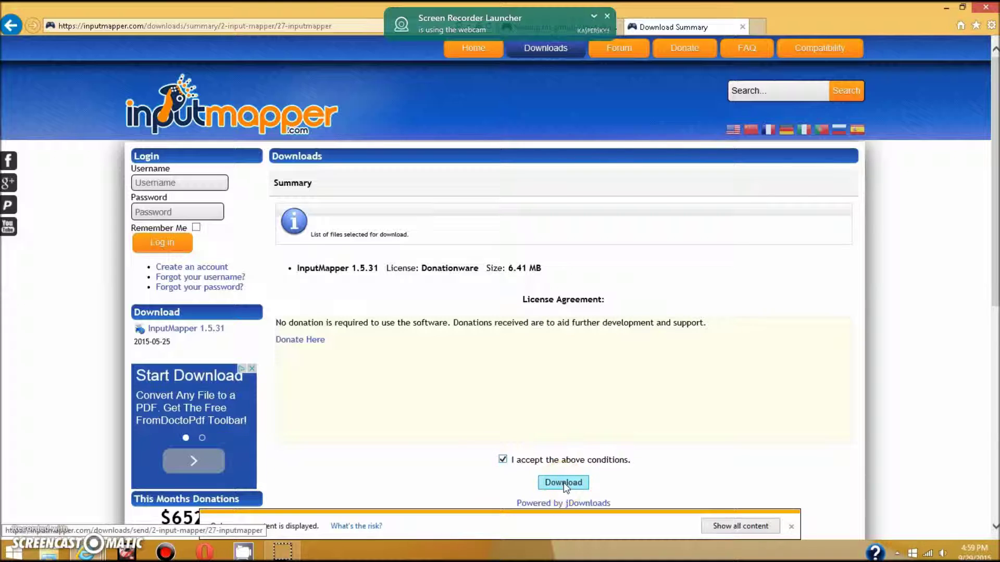
{"action": "left_click", "coordinate": [560, 474]}
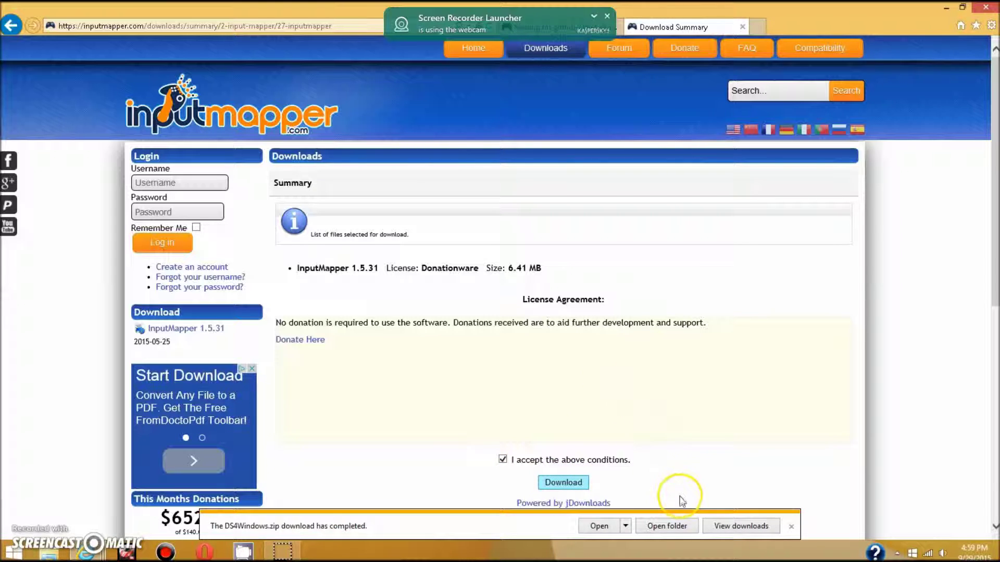
{"action": "left_click", "coordinate": [586, 484]}
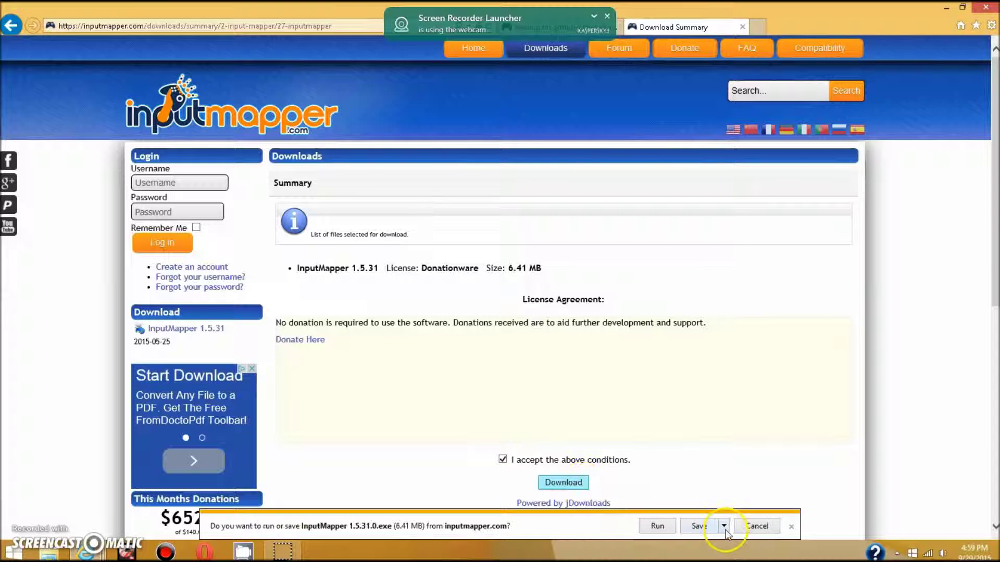
Save the InputMapper 1.5.31.0 installer to the Desktop under its default file name.
{"action": "left_click", "coordinate": [724, 526]}
{"action": "left_click", "coordinate": [751, 515]}
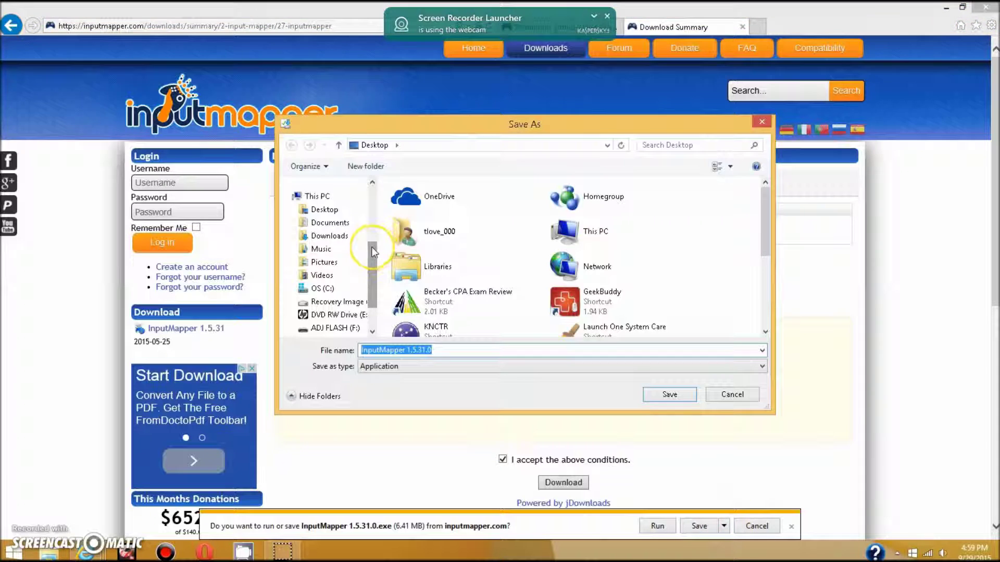
{"action": "left_click_drag", "start_coordinate": [371, 247], "coordinate": [380, 180]}
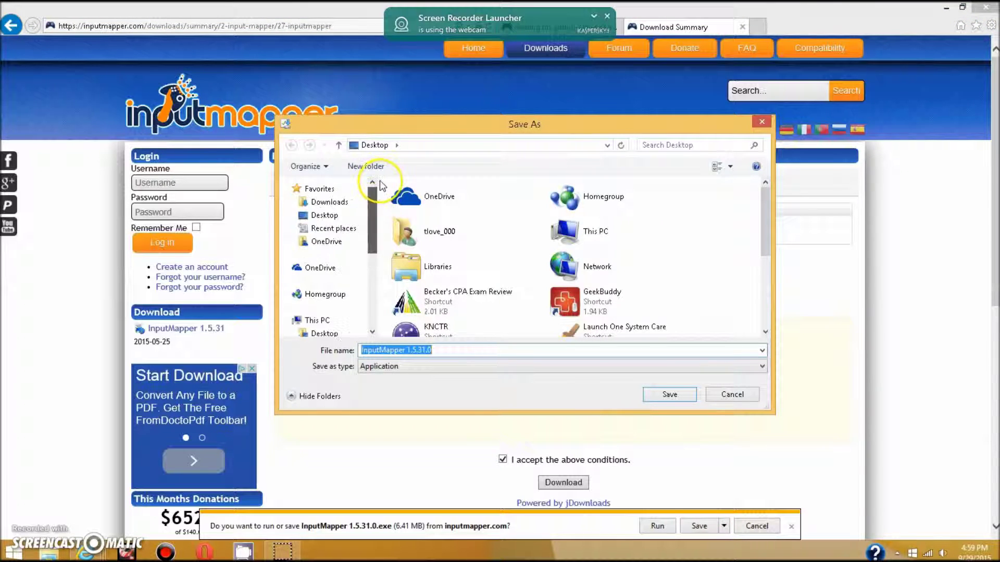
{"action": "left_click", "coordinate": [328, 215]}
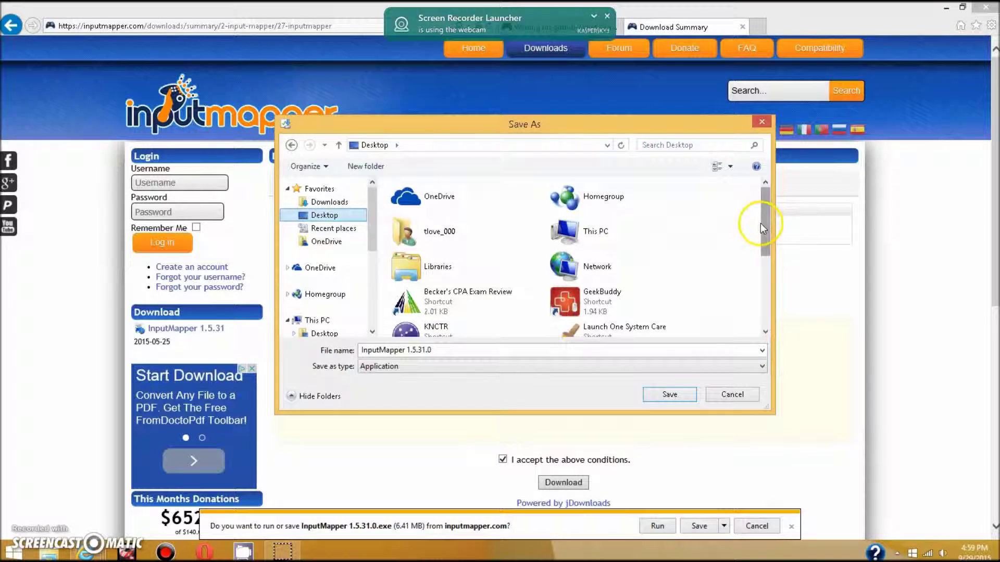
{"action": "left_click_drag", "start_coordinate": [766, 220], "coordinate": [759, 344]}
{"action": "left_click", "coordinate": [672, 394]}
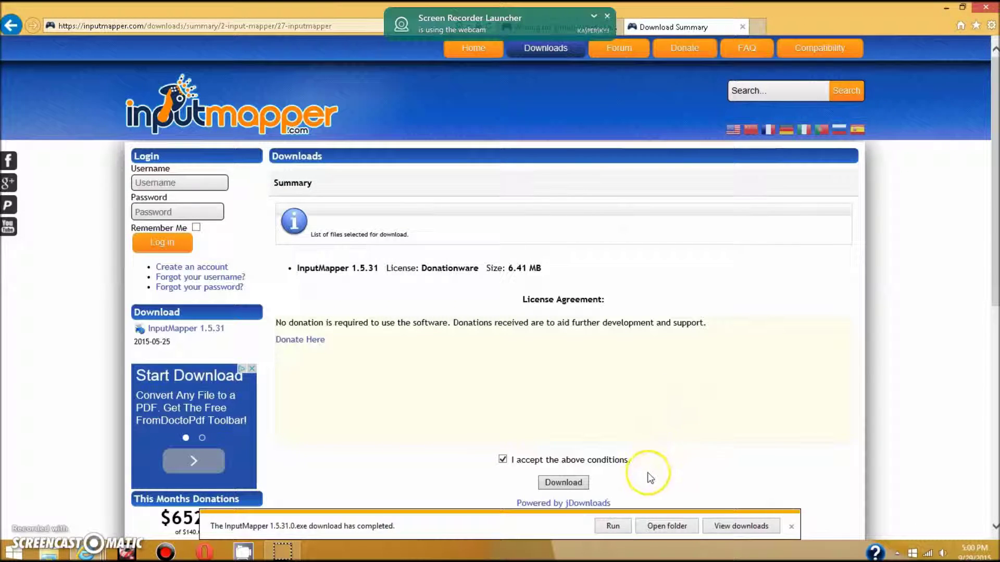
Minimize the browser and run the InputMapper 1.5.31.0 installer from the desktop.
{"action": "left_click", "coordinate": [946, 7]}
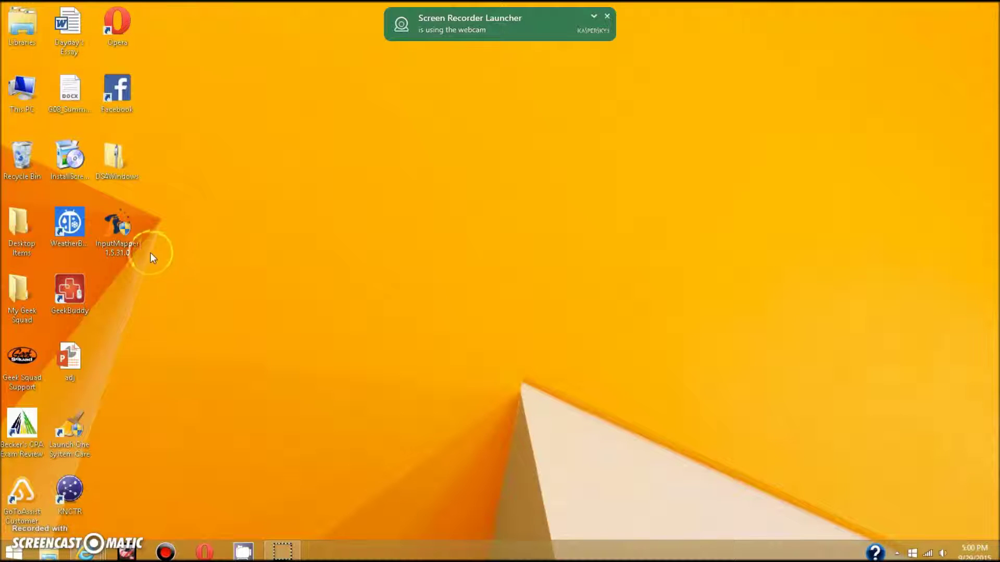
{"action": "double_click", "coordinate": [125, 242]}
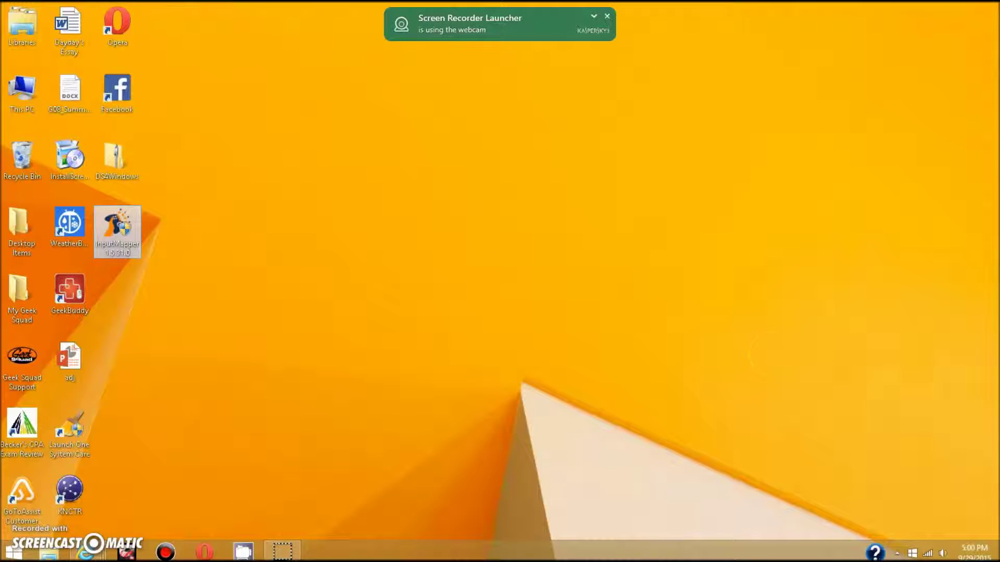
{"action": "left_click", "coordinate": [653, 273]}
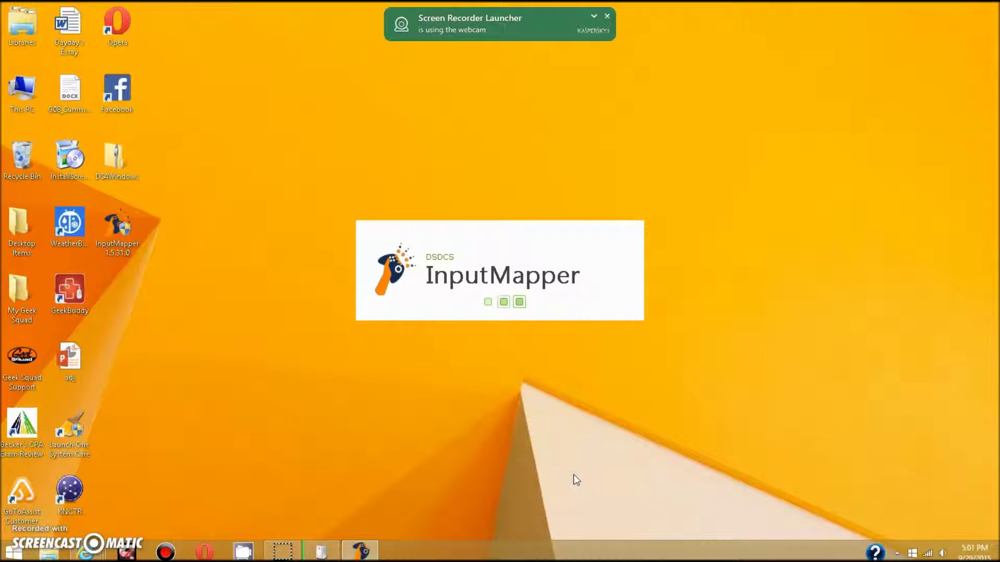
{"action": "left_click", "coordinate": [465, 448]}
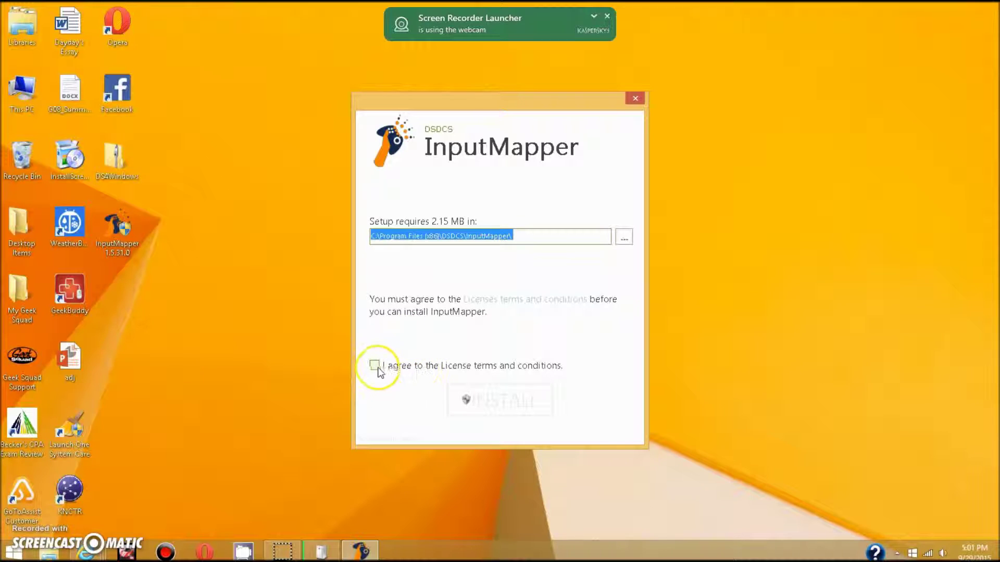
Agree to the InputMapper license terms, install it in the default folder and finish the setup.
{"action": "left_click", "coordinate": [375, 366]}
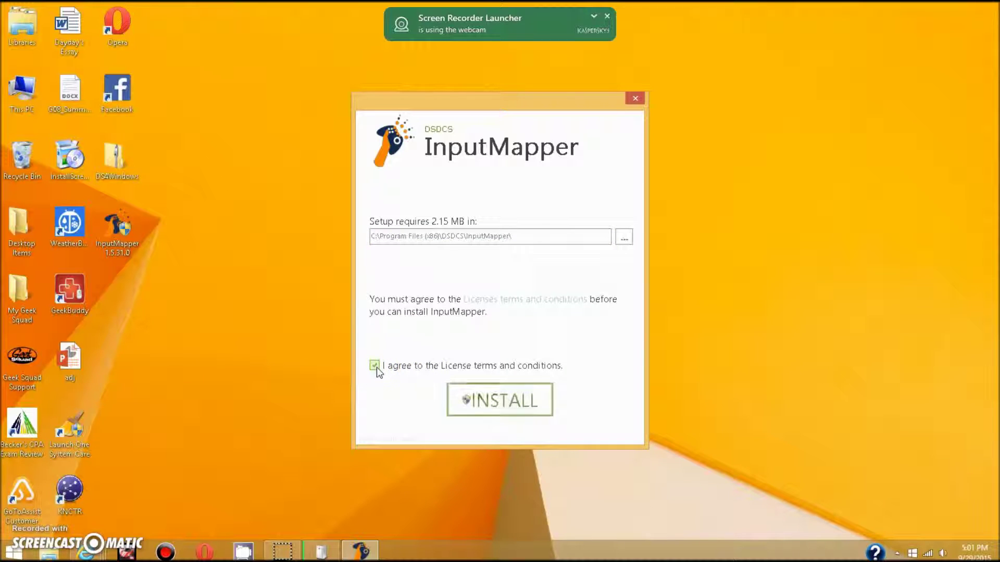
{"action": "left_click", "coordinate": [499, 412]}
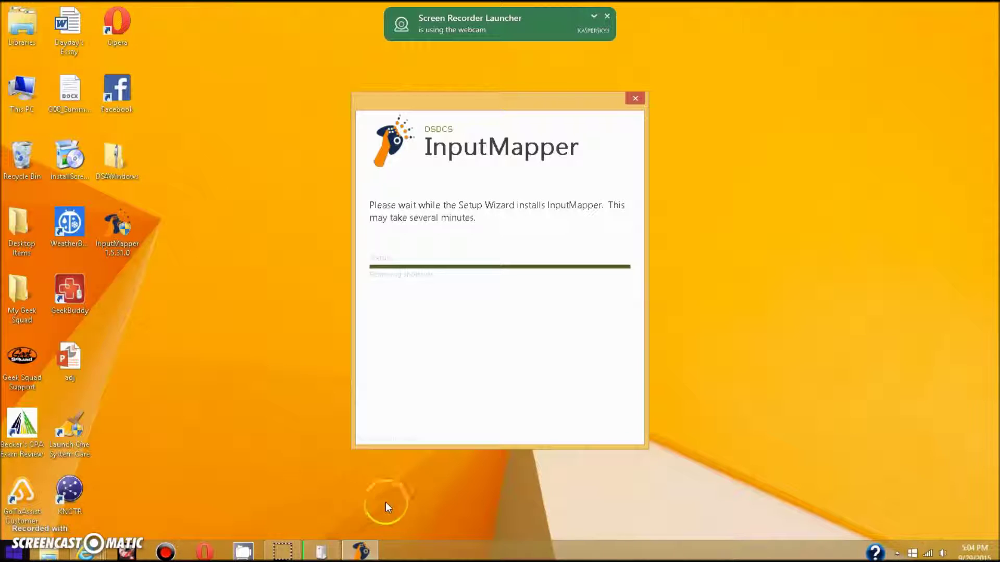
{"action": "left_click", "coordinate": [288, 551]}
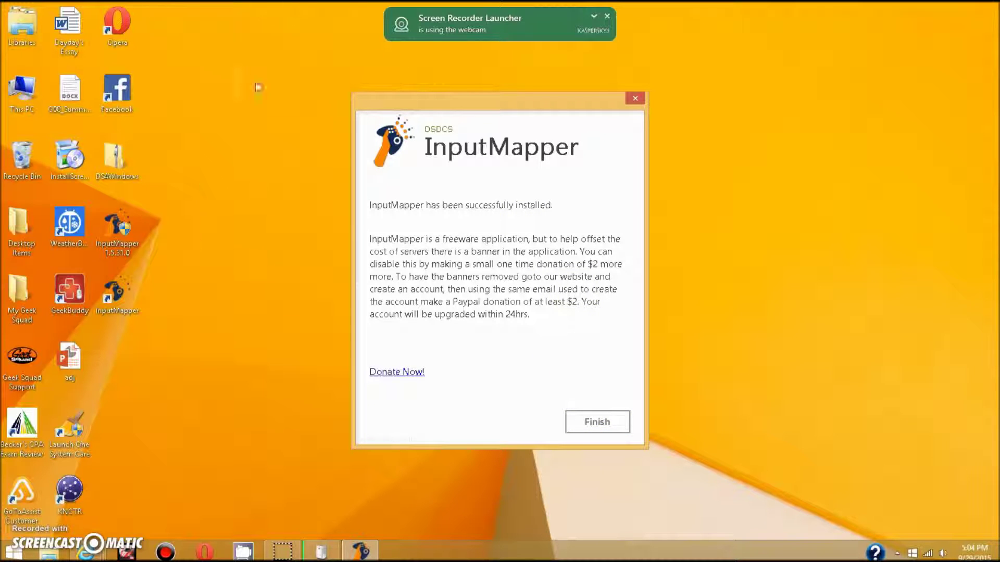
{"action": "left_click", "coordinate": [588, 424]}
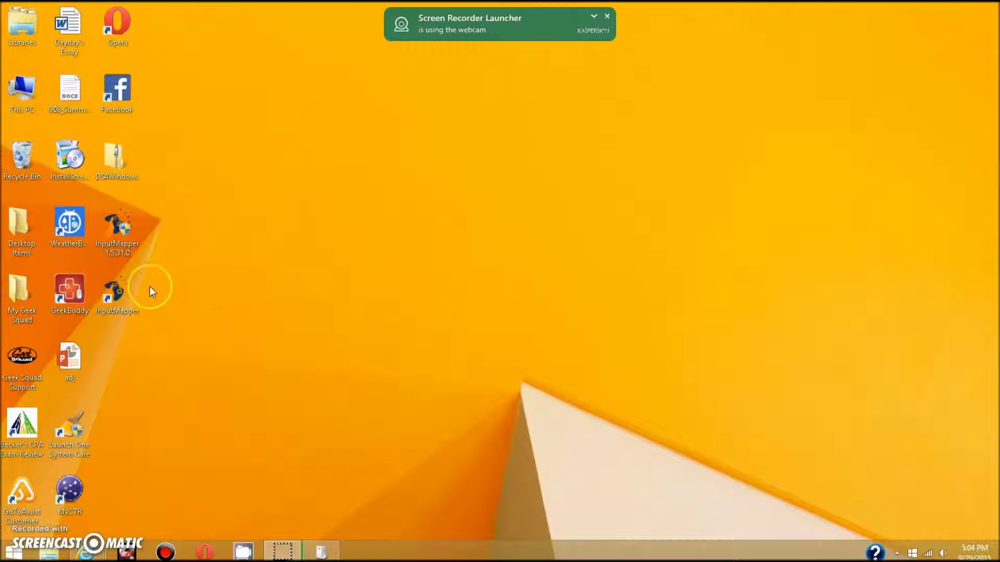
Launch InputMapper from its desktop shortcut, dismissing the GeekBuddy alert, and move its window nearer the middle of the desktop.
{"action": "double_click", "coordinate": [121, 301]}
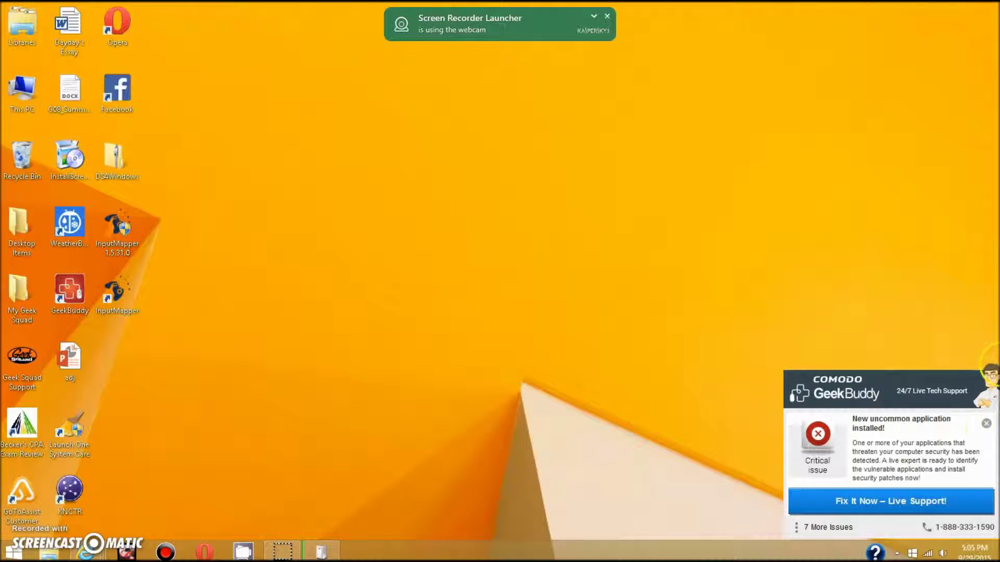
{"action": "left_click", "coordinate": [987, 424]}
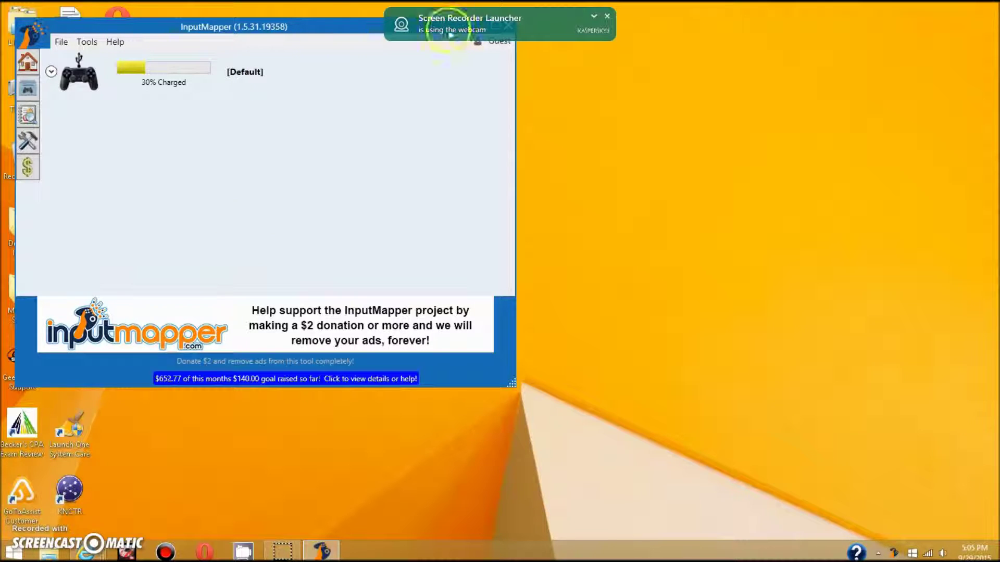
{"action": "left_click_drag", "start_coordinate": [341, 28], "coordinate": [472, 122]}
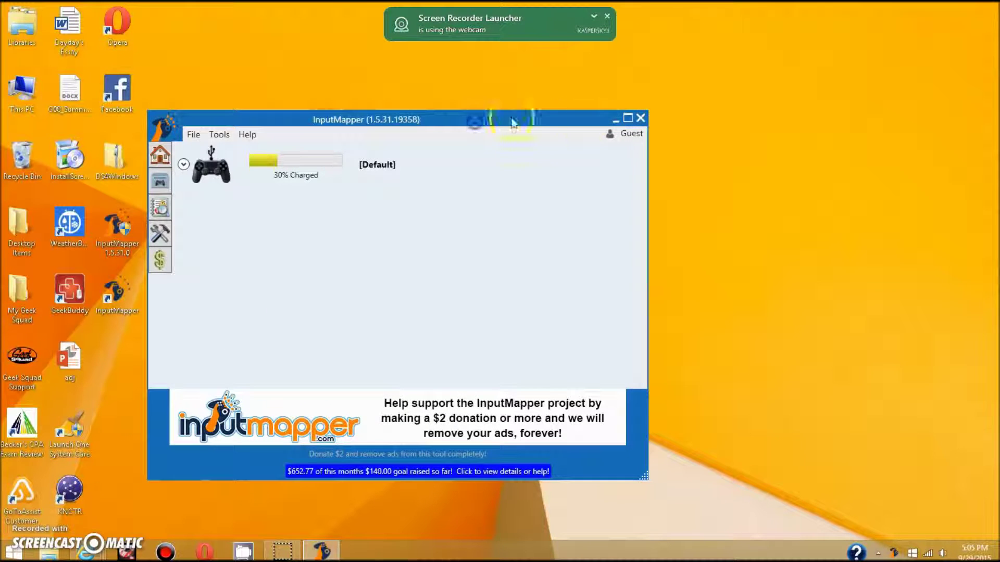
Minimize InputMapper, examine the contents of the DS4Windows compressed folder, and minimize the folder window.
{"action": "left_click", "coordinate": [616, 120]}
{"action": "left_click", "coordinate": [136, 172]}
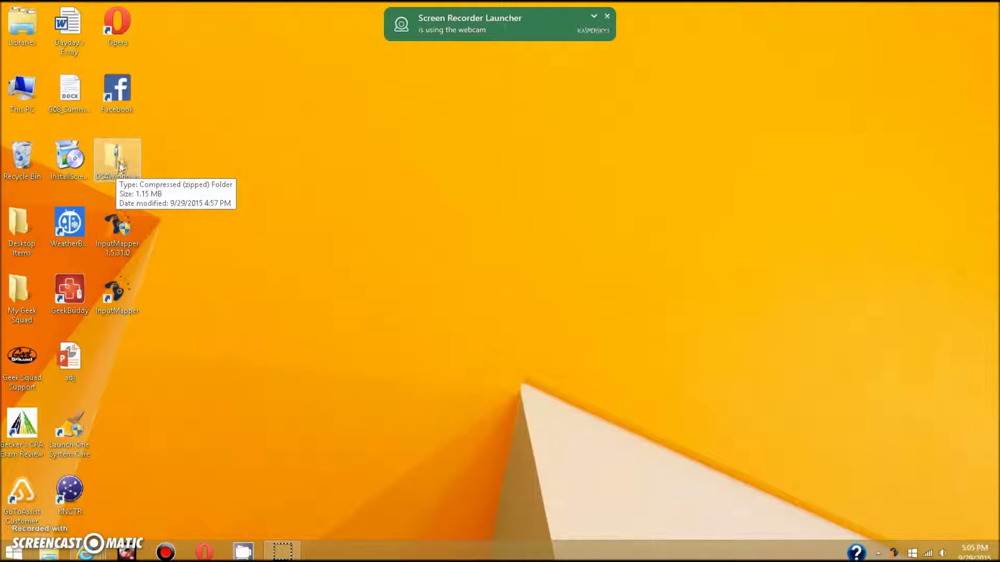
{"action": "double_click", "coordinate": [112, 163]}
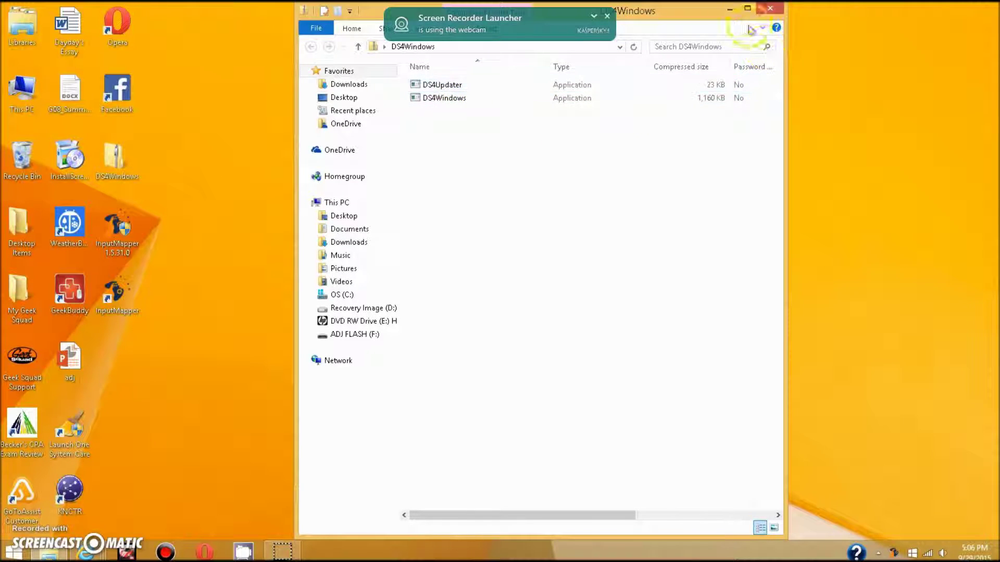
{"action": "left_click", "coordinate": [731, 10]}
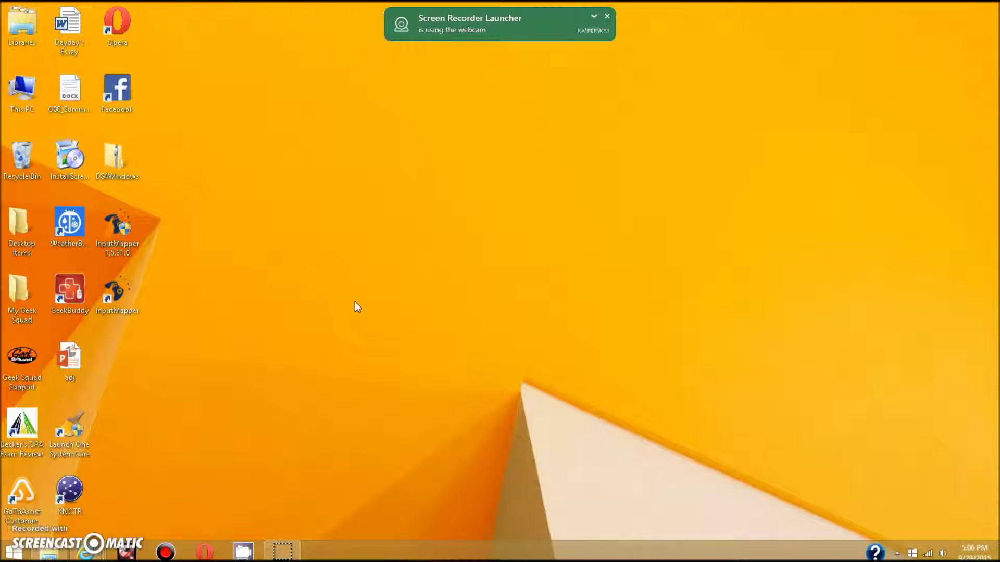
Bring InputMapper back up from its desktop shortcut and switch to the Asphalt 8 game.
{"action": "double_click", "coordinate": [122, 298]}
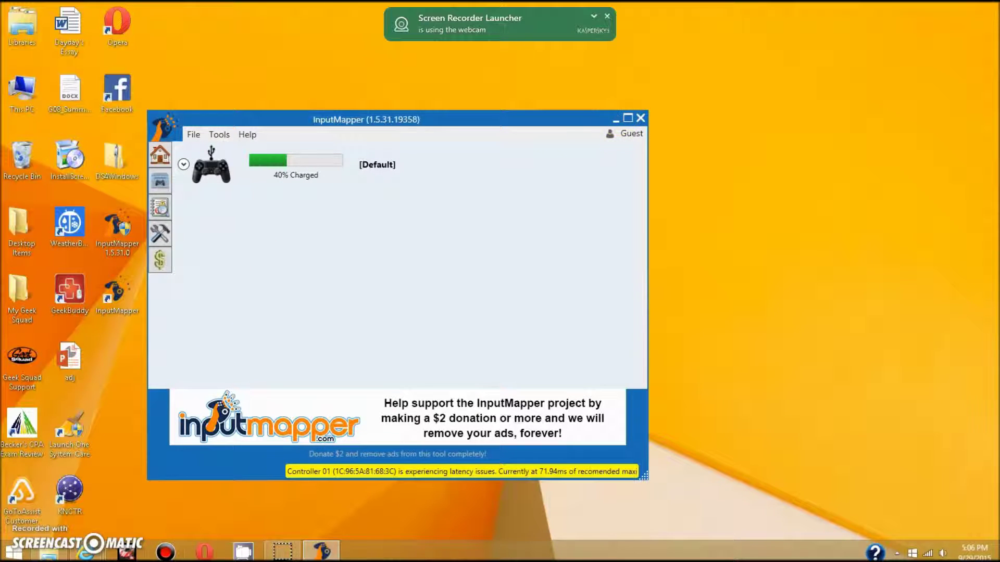
{"action": "left_click", "coordinate": [128, 554]}
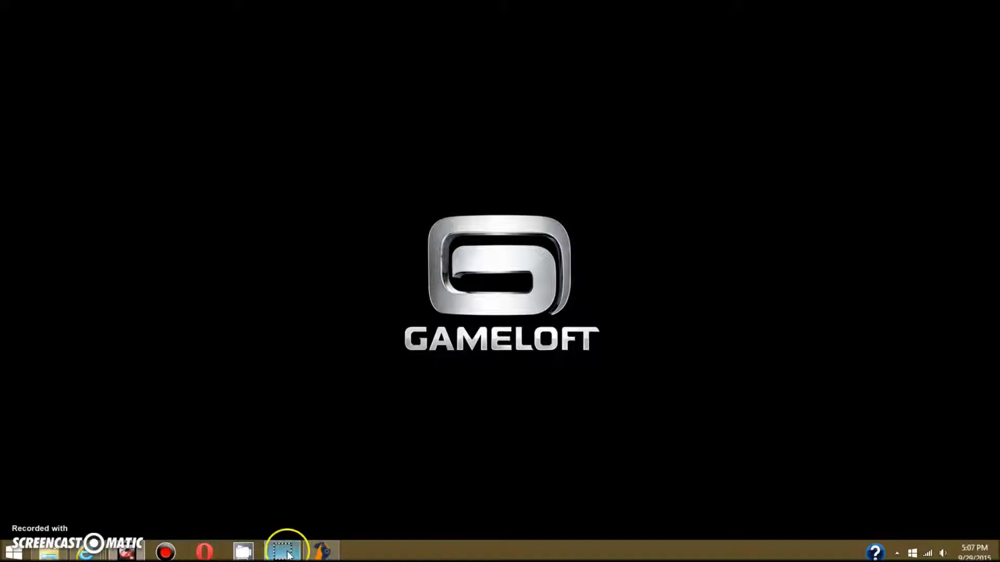
{"action": "left_click", "coordinate": [276, 555]}
{"action": "left_click", "coordinate": [127, 552]}
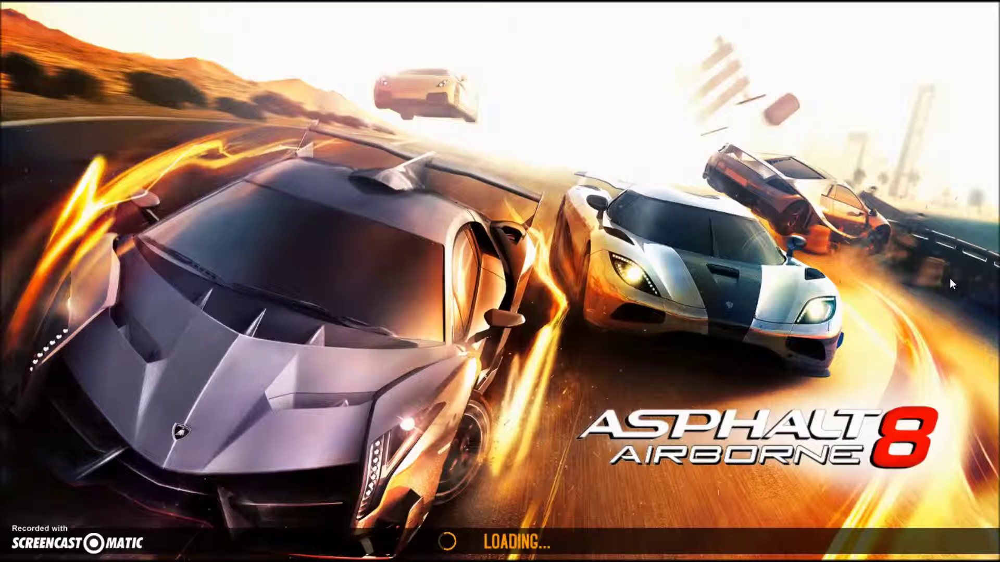
{"action": "left_click", "coordinate": [279, 192]}
{"action": "left_click", "coordinate": [95, 295]}
{"action": "left_click", "coordinate": [113, 272]}
{"action": "mouse_move", "coordinate": [1, 1]}
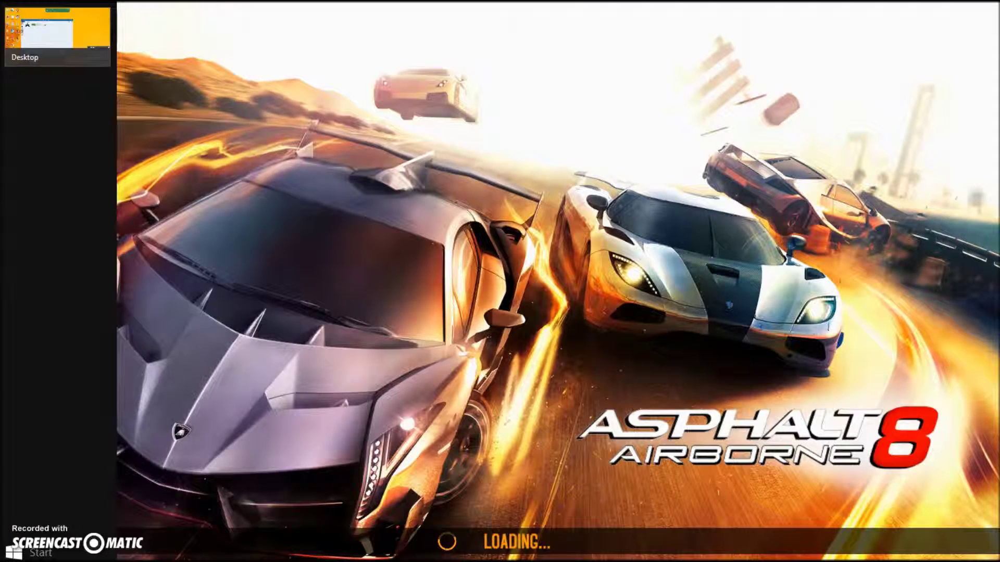
{"action": "left_click", "coordinate": [524, 291]}
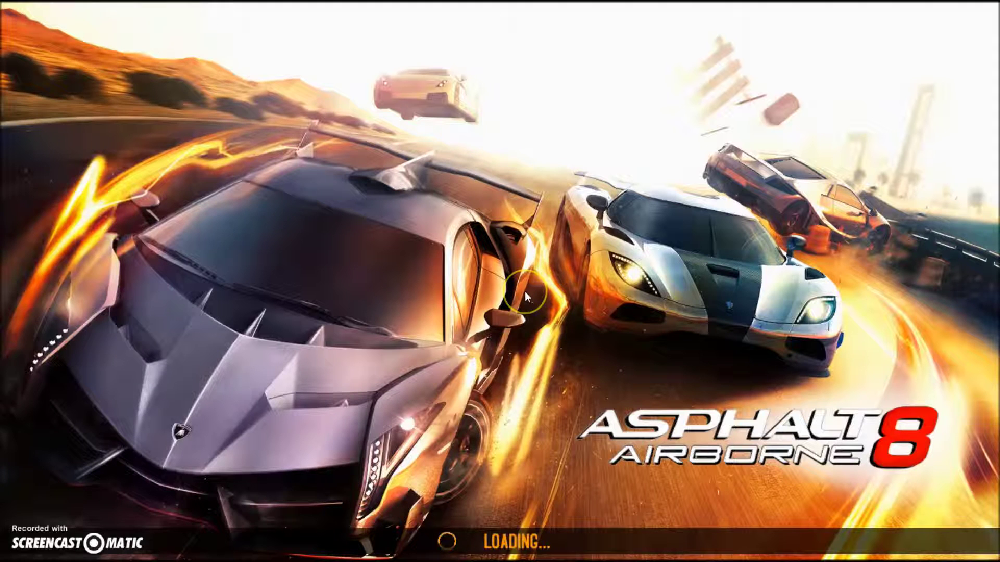
{"action": "left_click", "coordinate": [526, 297]}
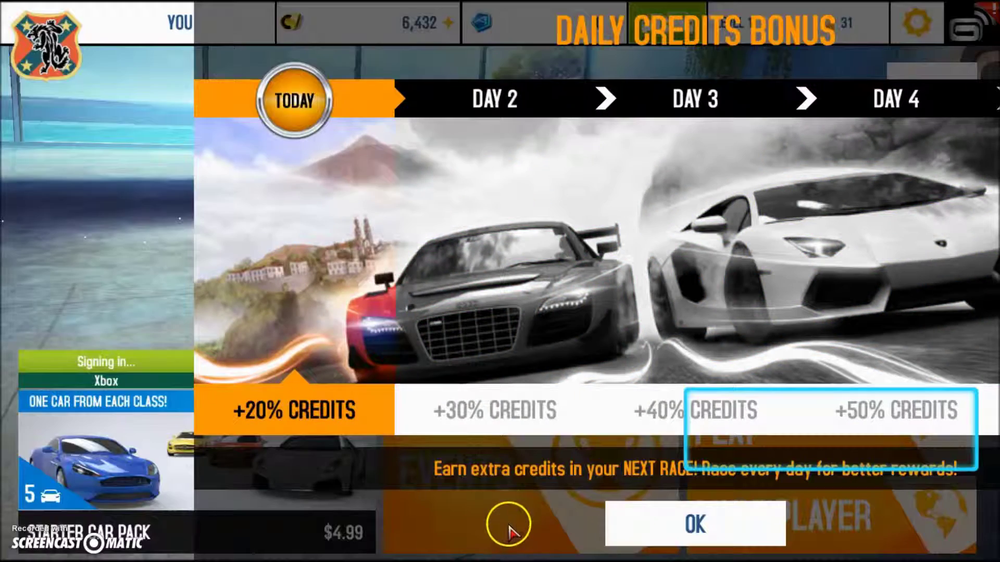
Dismiss the daily credits bonus and choose the Nevada Classic race in career Season 1, continuing to the garage.
{"action": "left_click", "coordinate": [491, 283]}
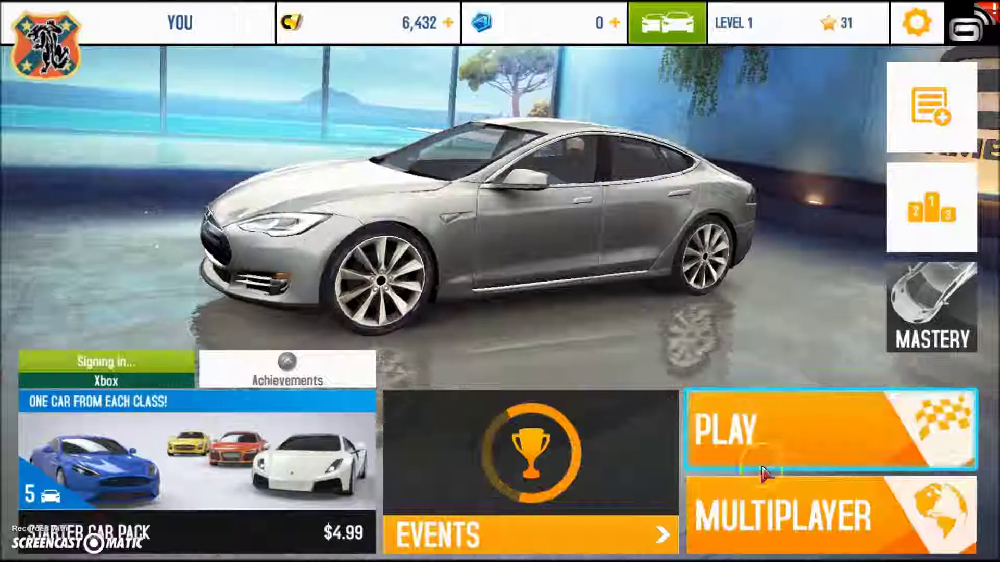
{"action": "left_click", "coordinate": [787, 421]}
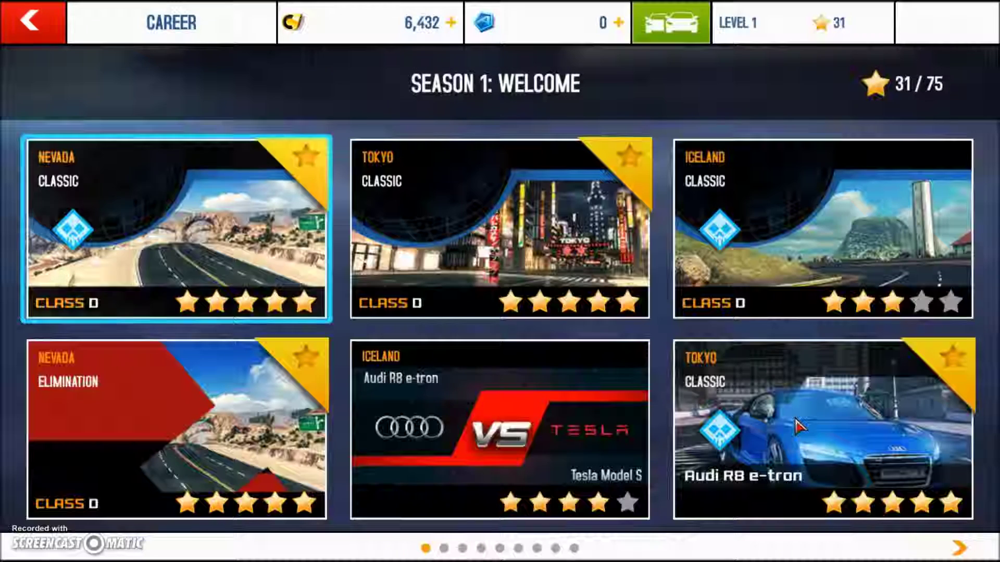
{"action": "left_click", "coordinate": [199, 255]}
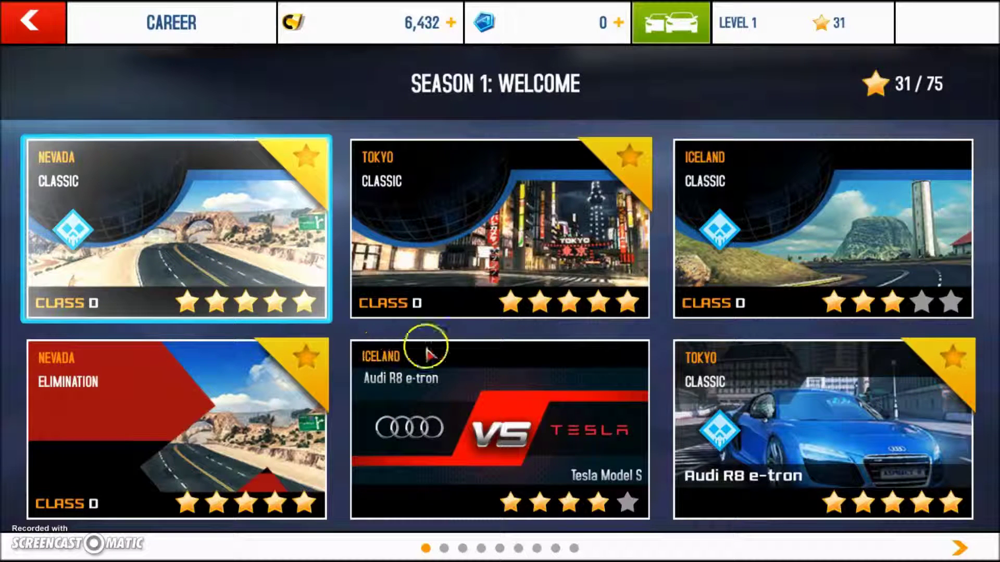
{"action": "left_click", "coordinate": [156, 272]}
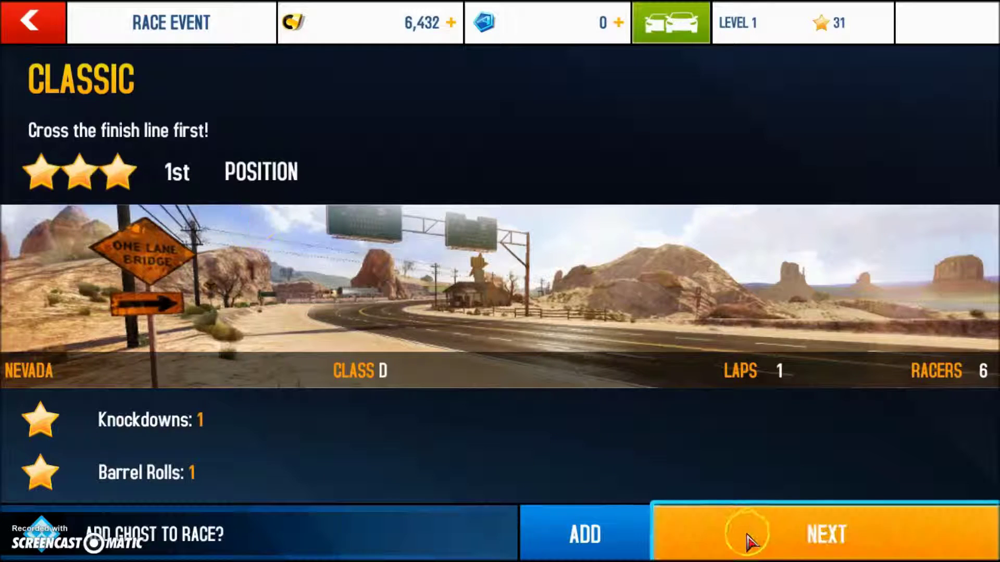
{"action": "left_click", "coordinate": [746, 542]}
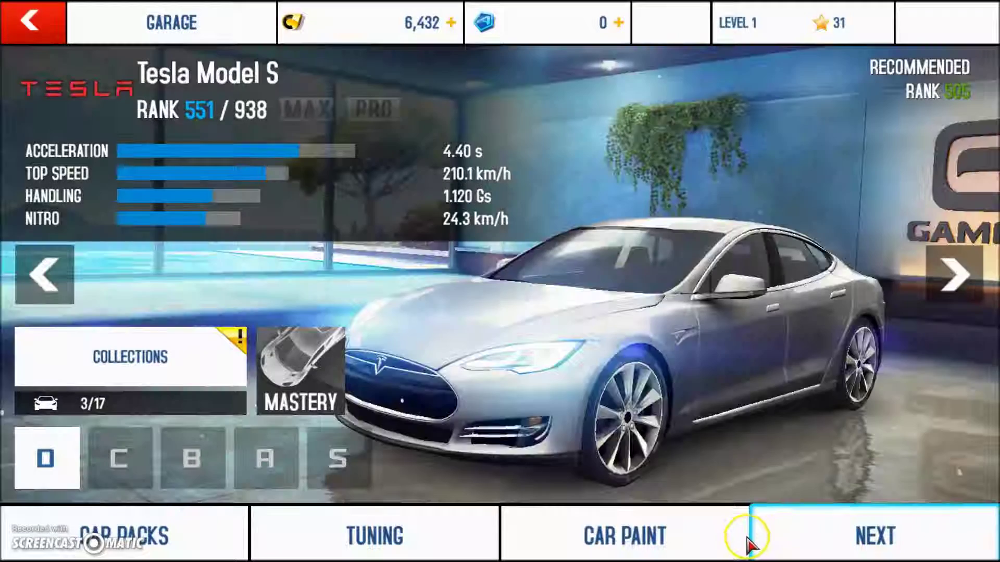
Paint the Tesla Model S red and start the Nevada race with it.
{"action": "left_click", "coordinate": [887, 536]}
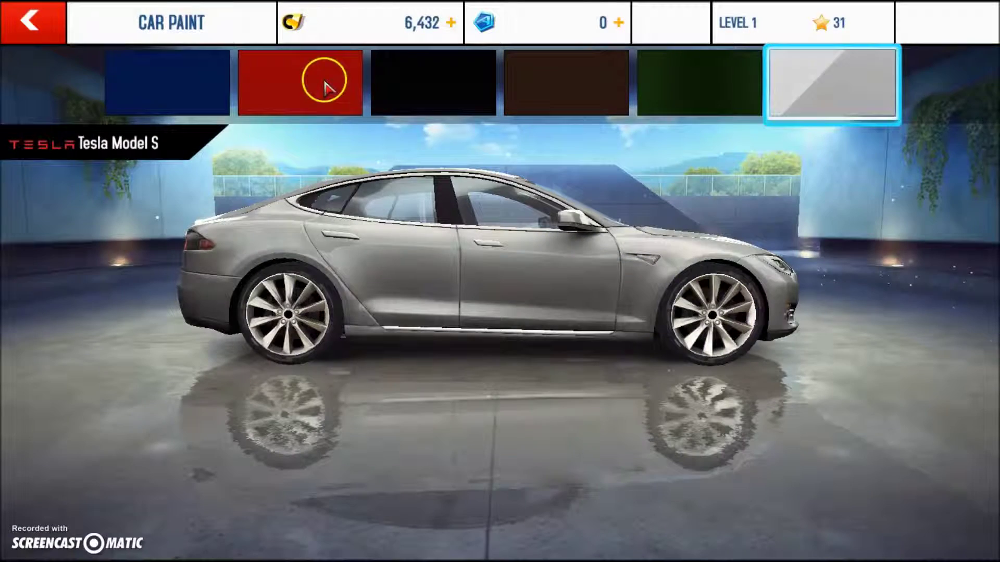
{"action": "left_click", "coordinate": [314, 86]}
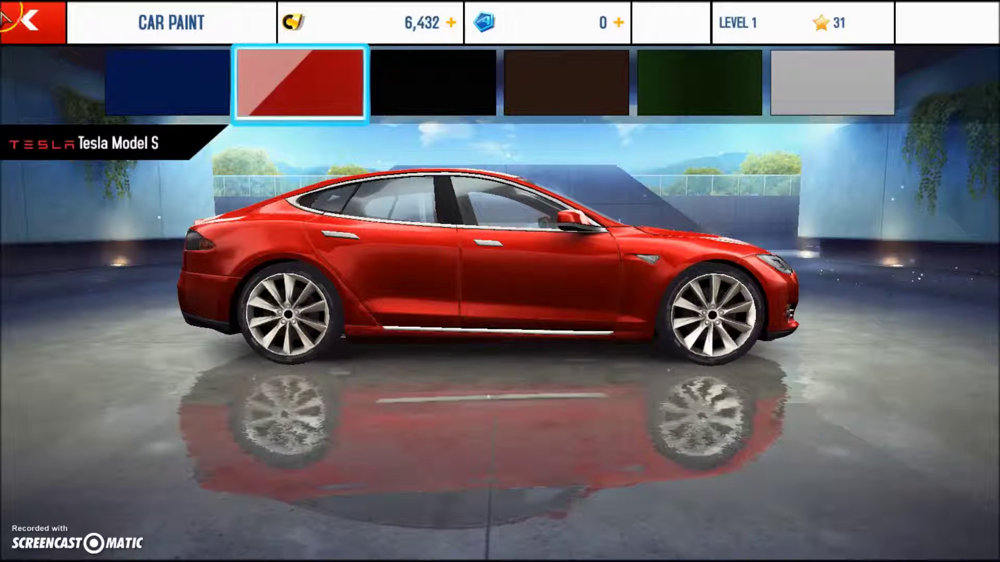
{"action": "left_click", "coordinate": [31, 21]}
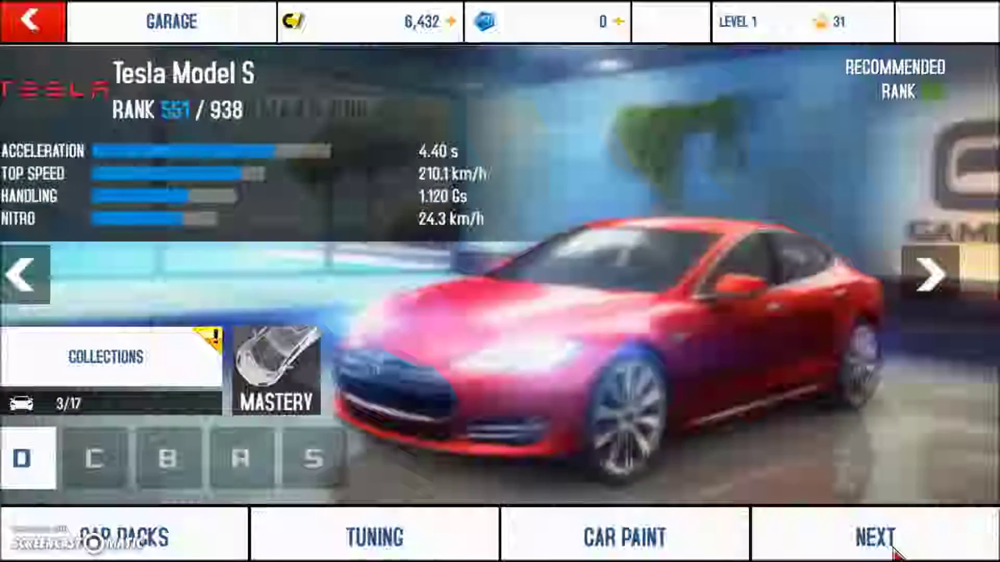
{"action": "left_click", "coordinate": [893, 550]}
{"action": "left_click", "coordinate": [891, 542]}
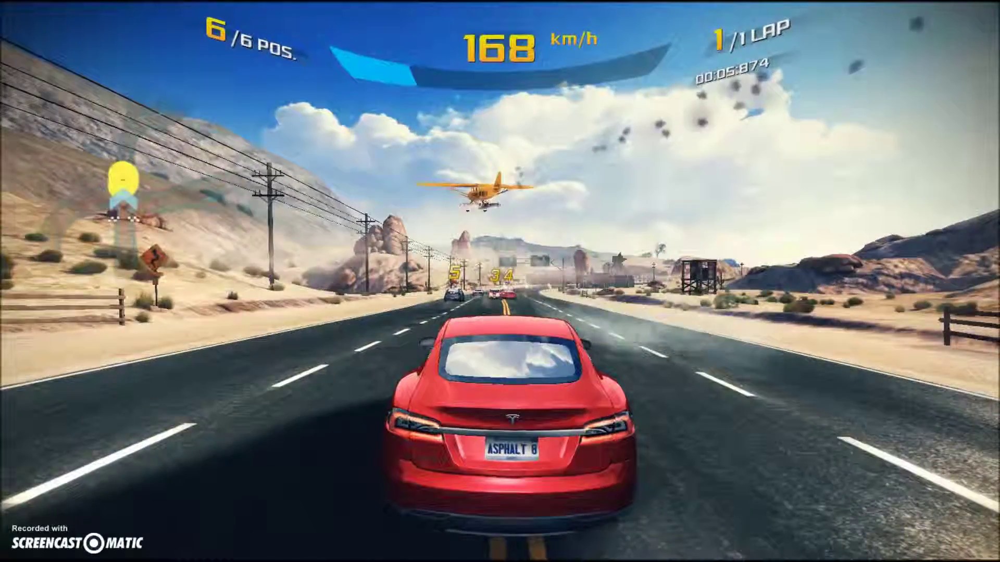
Drive the Tesla through the Nevada race, boosting with nitro and steering and drifting through the curves.
{"action": "key", "text": "space"}
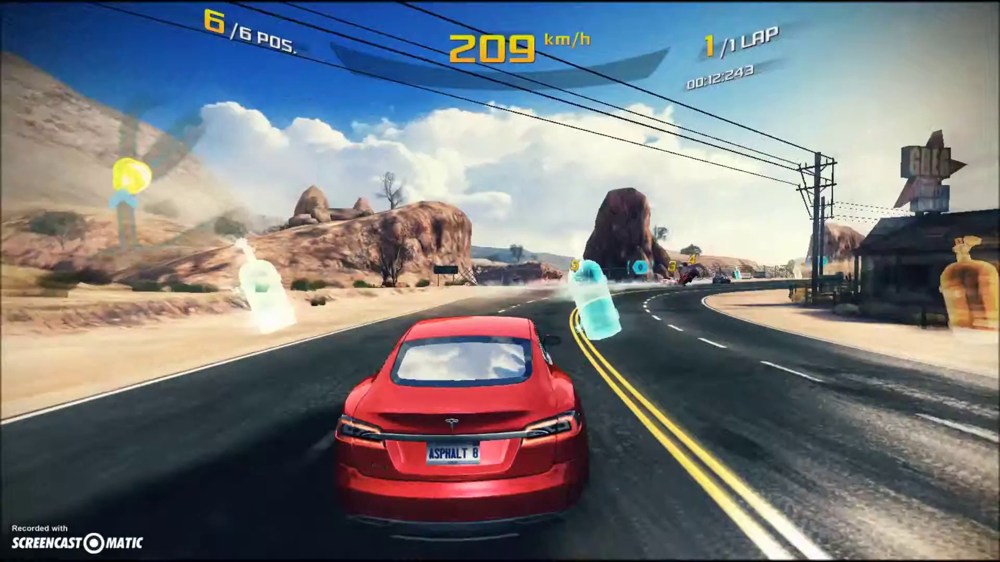
{"action": "key", "text": "space"}
{"action": "key", "text": "Left"}
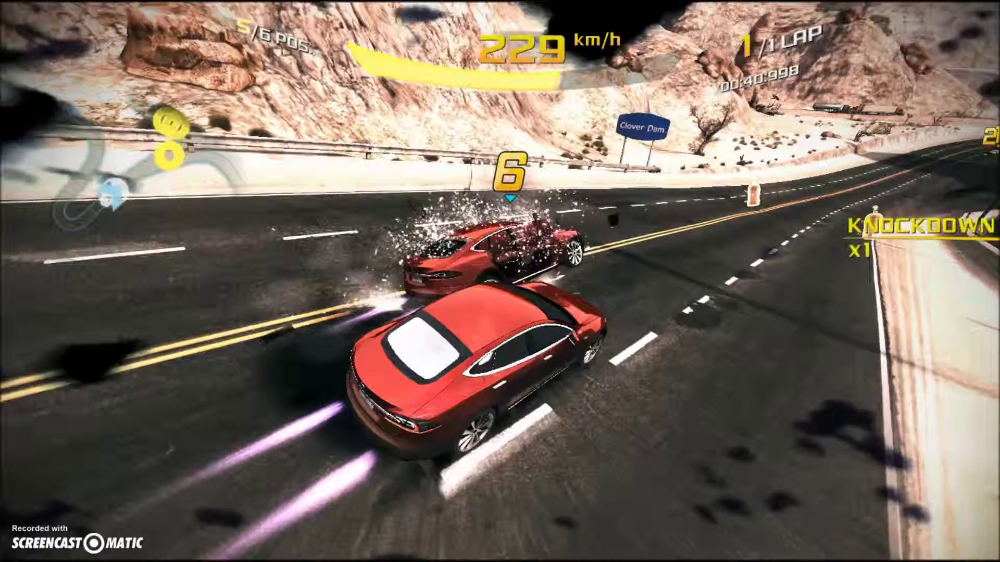
{"action": "key", "text": "Right"}
{"action": "key", "text": "Down"}
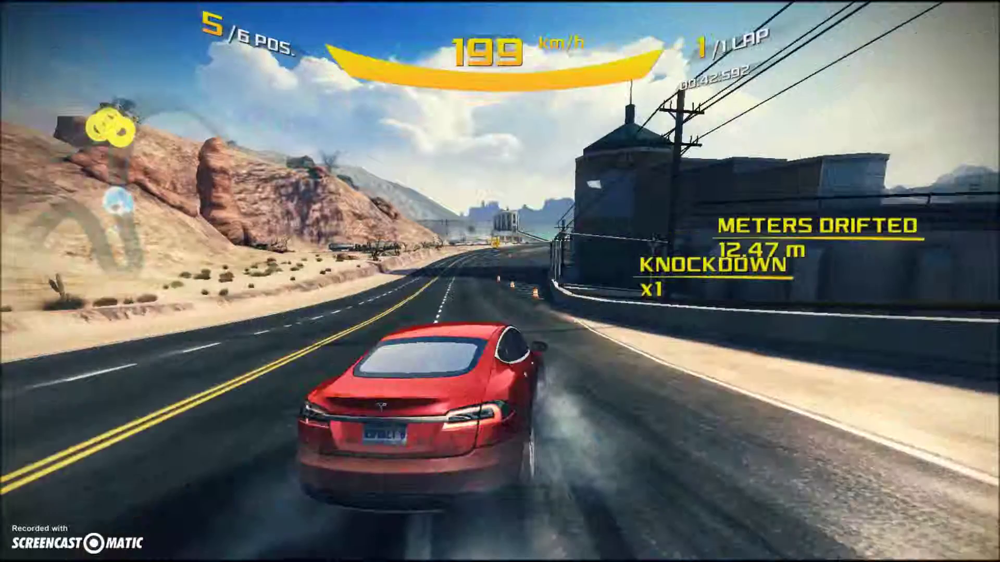
{"action": "key", "text": "Left"}
{"action": "key", "text": "Right"}
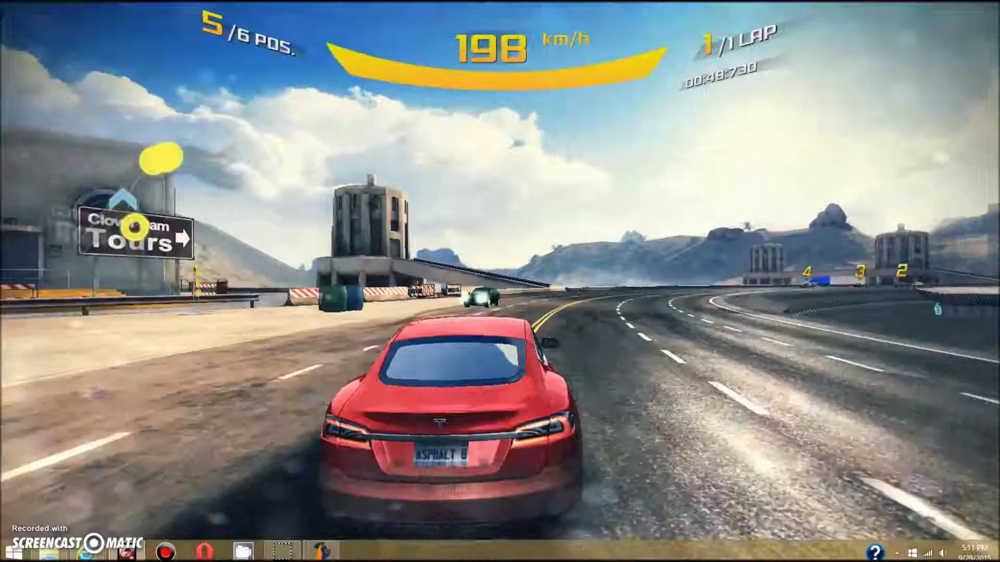